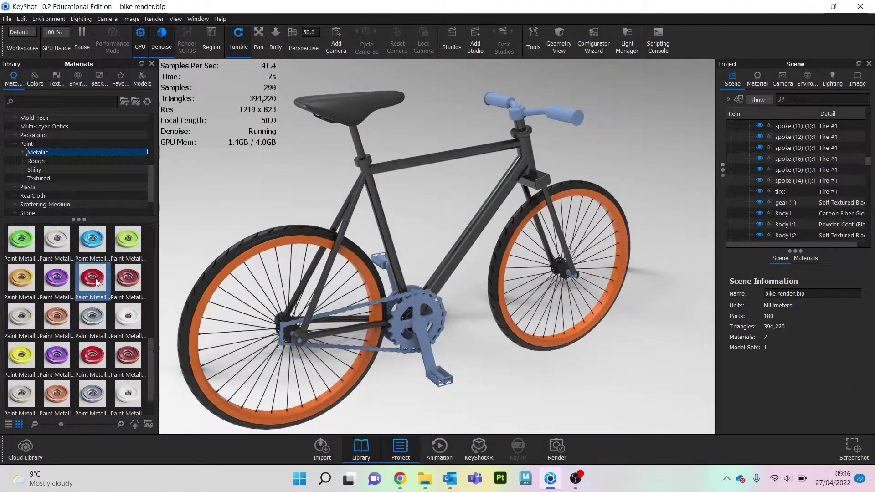
- Assign metallic paint, brushed aluminum and the Tire plastic from the material library to the bike's wheel parts
drag(57, 316, 219, 333)
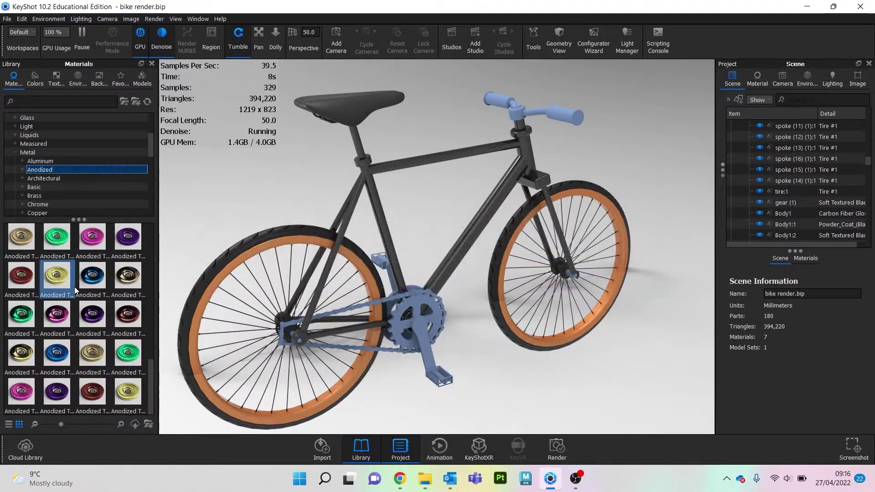
click(45, 161)
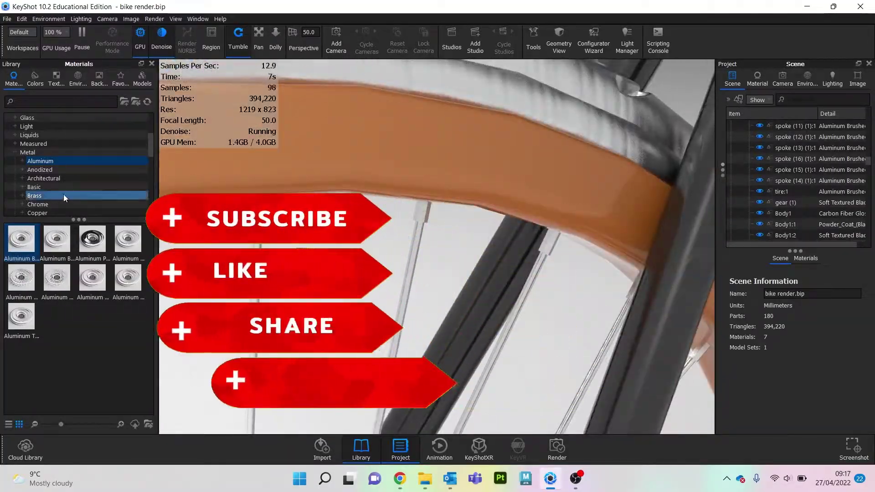
click(38, 187)
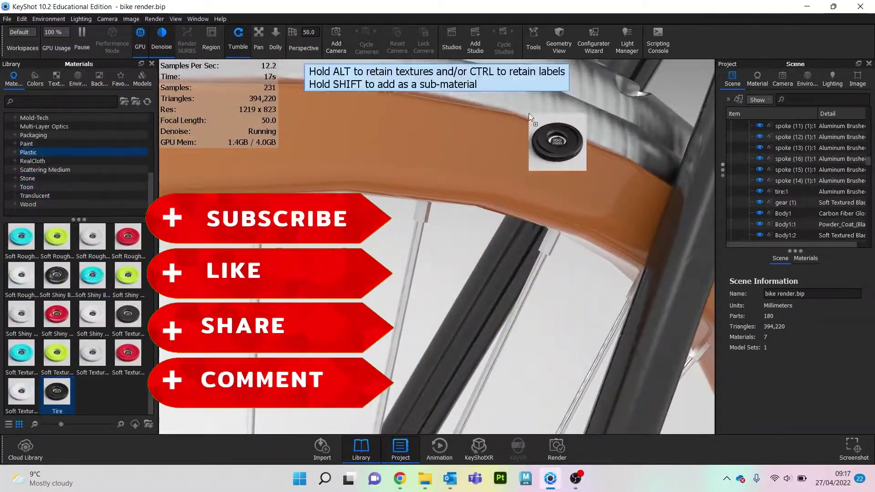
drag(527, 156, 528, 158)
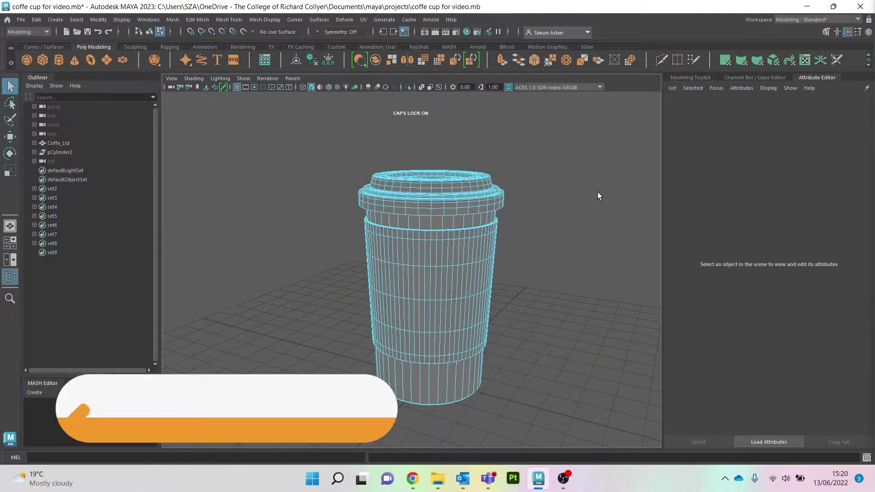
- In Maya, select the coffee cup model's separate parts one by one, ending with the sleeve
mouse_move(542, 201)
alt+mouse_down()
mouse_move(617, 226)
mouse_move(563, 174)
mouse_move(540, 214)
mouse_move(571, 202)
alt+mouse_up()
click(559, 156)
click(498, 201)
click(454, 237)
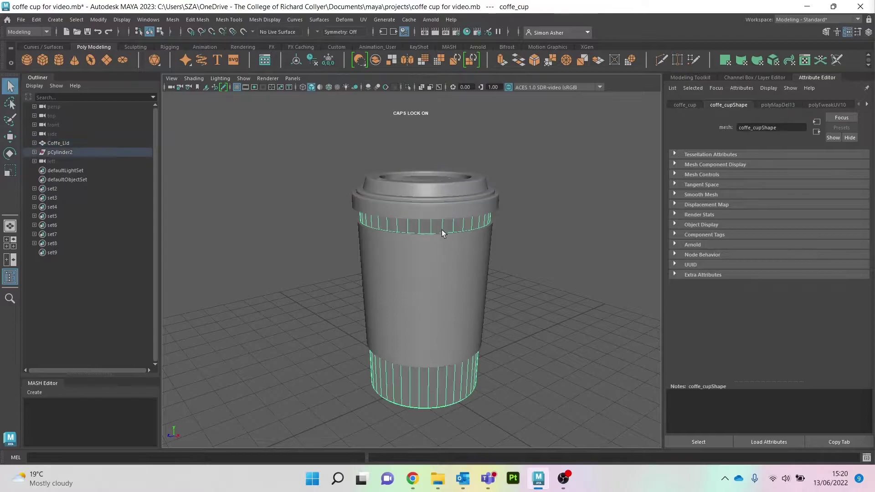
click(441, 233)
alt+drag(592, 250, 644, 214)
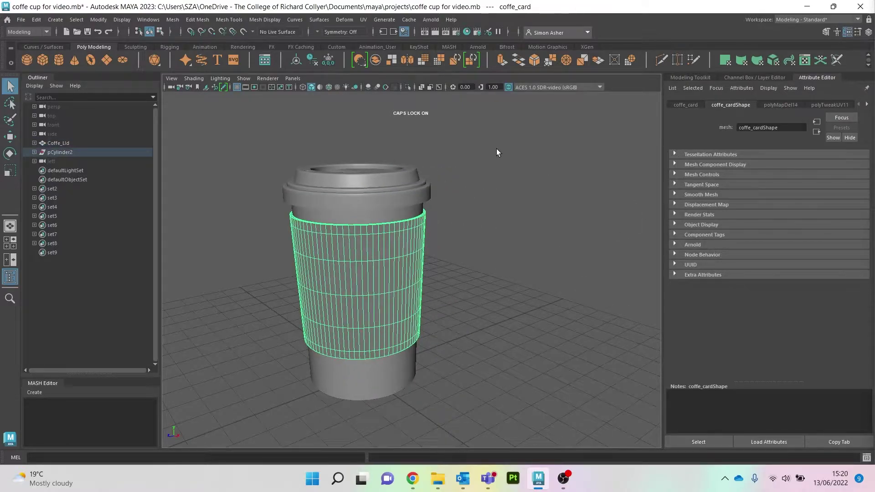
- Open the UV Editor, shrink its window and place it beside the coffee cup model
click(363, 20)
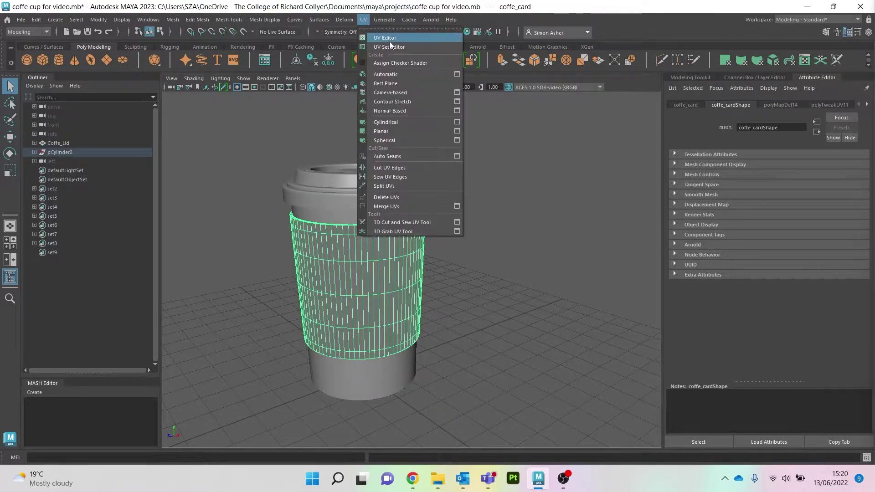
click(615, 136)
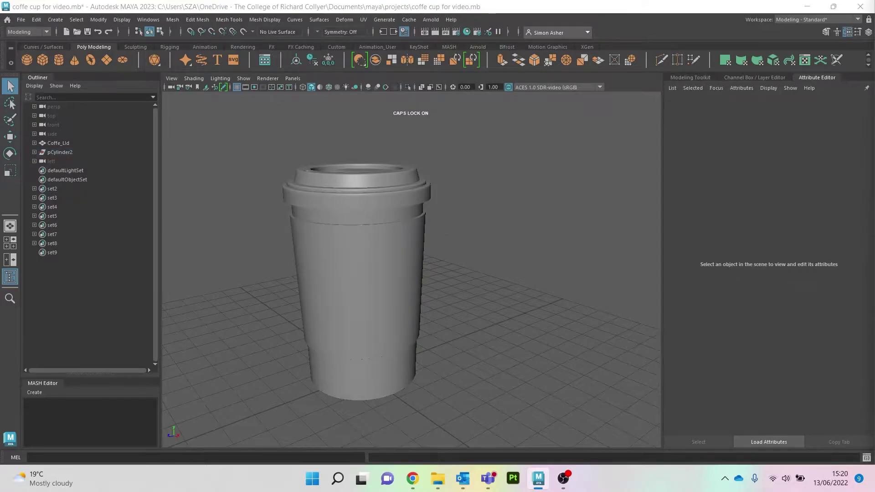
drag(679, 26, 664, 39)
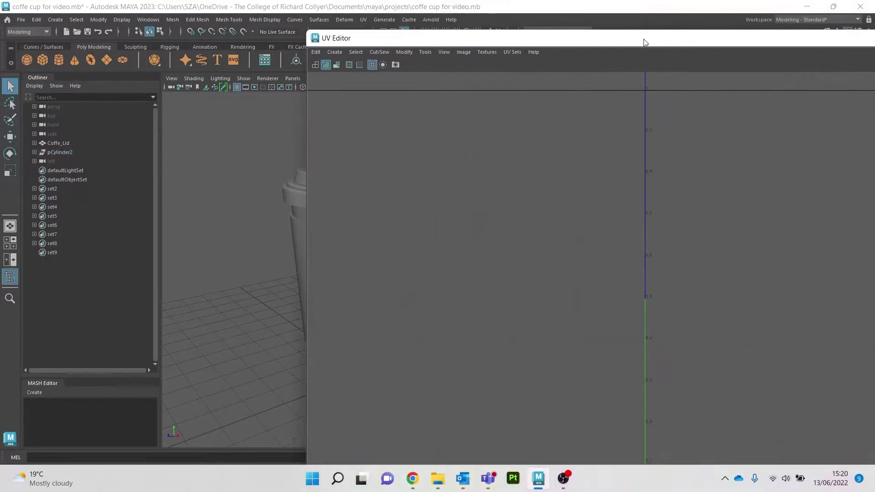
mouse_move(404, 42)
mouse_down()
mouse_move(492, 89)
mouse_move(682, 155)
mouse_move(693, 166)
mouse_move(546, 33)
mouse_move(476, 64)
mouse_move(357, 48)
mouse_move(386, 43)
mouse_up()
drag(260, 160, 618, 169)
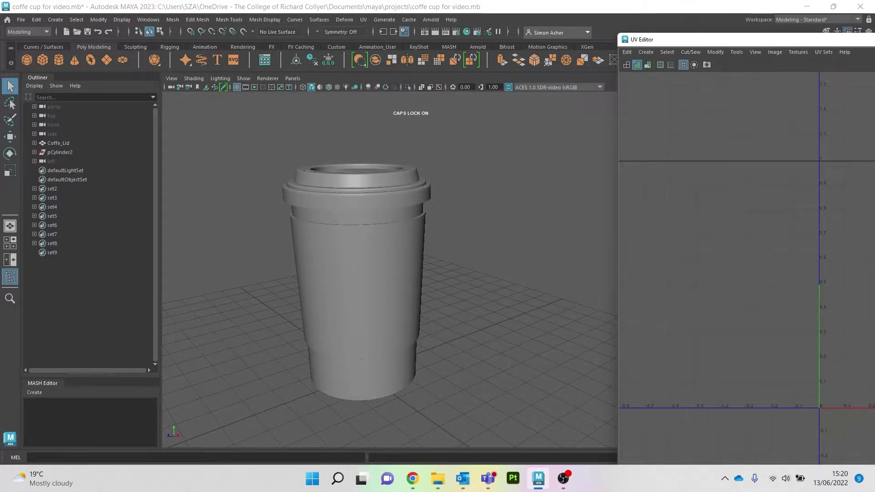
drag(872, 36, 854, 203)
drag(737, 211, 650, 107)
drag(771, 394, 860, 410)
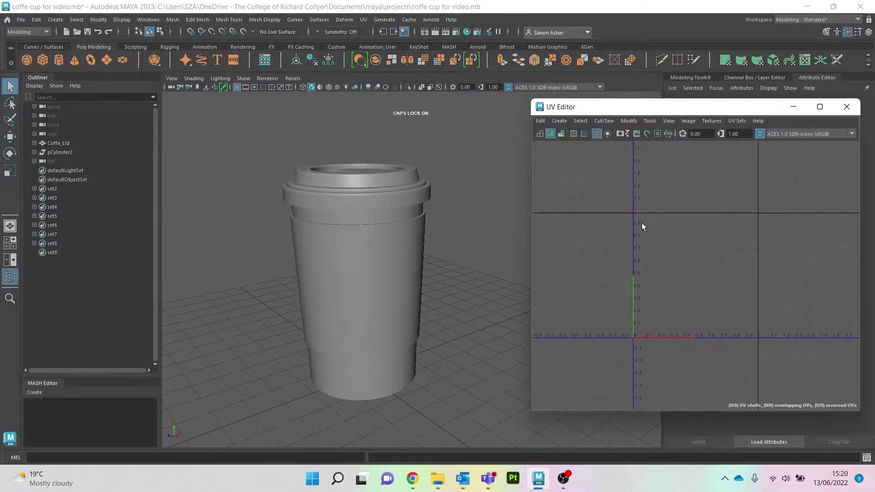
- Select the sleeve, cup and lid in turn to check their UVs in the UV Editor
click(379, 216)
click(370, 253)
click(470, 211)
click(403, 194)
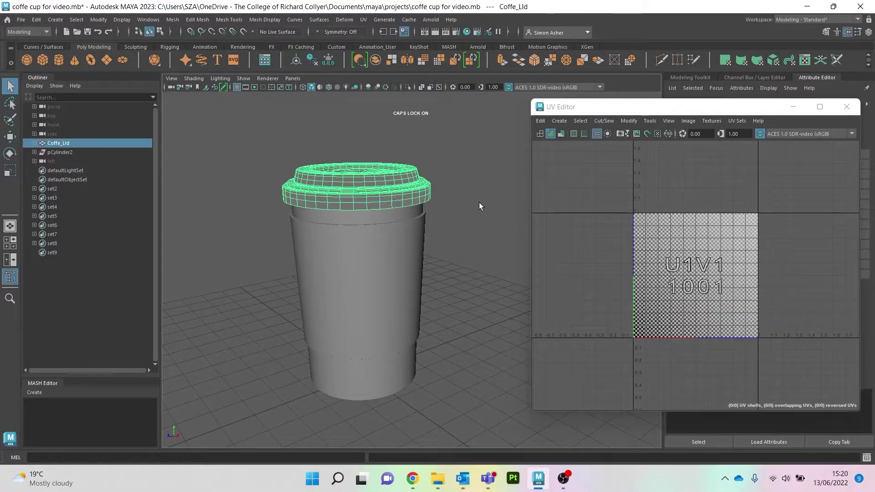
click(480, 206)
- Isolate the cup's sleeve (coffe_card) in the viewport and create camera-based UVs for it
click(394, 279)
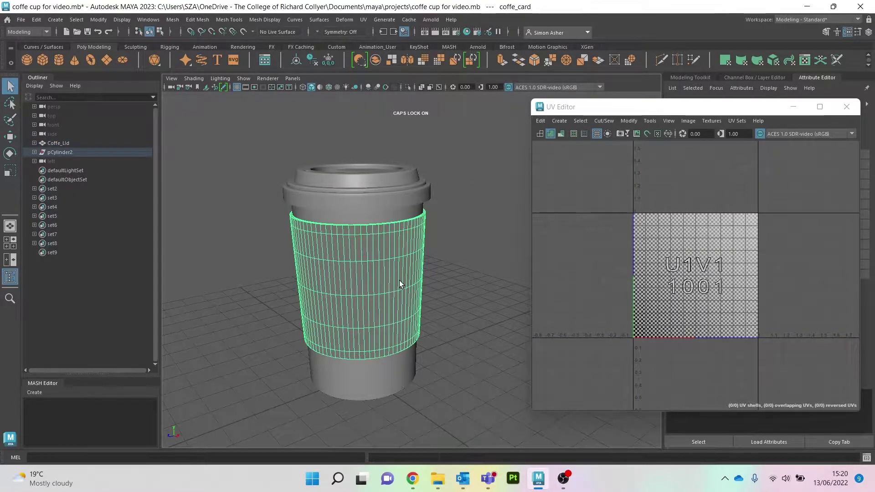
key(ctrl+1)
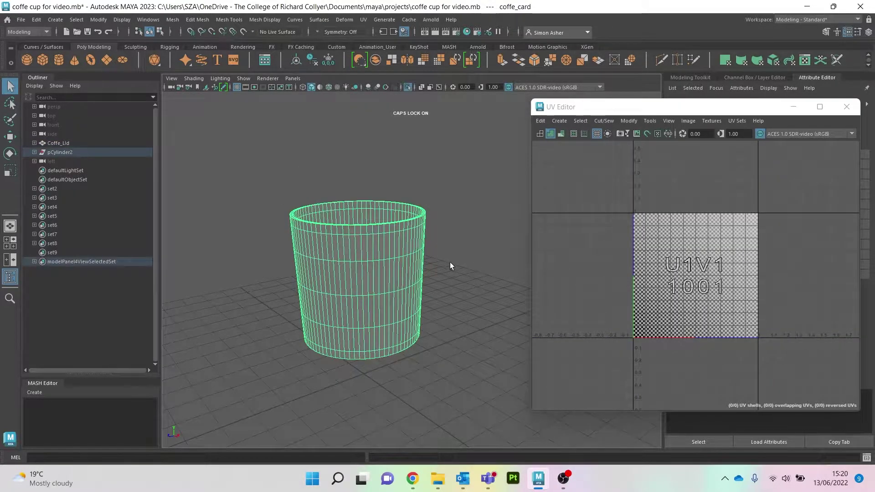
click(559, 122)
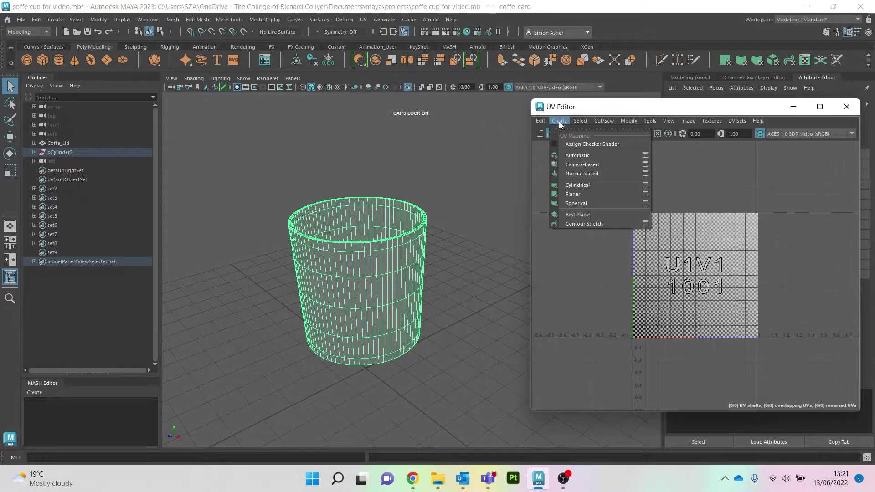
click(592, 164)
- Switch to edge selection and select an edge loop around the sleeve's top rim
scroll(341, 230, up, 4)
right_drag(308, 119, 316, 198)
scroll(316, 198, up, 3)
alt+drag(299, 190, 380, 165)
double_click(346, 310)
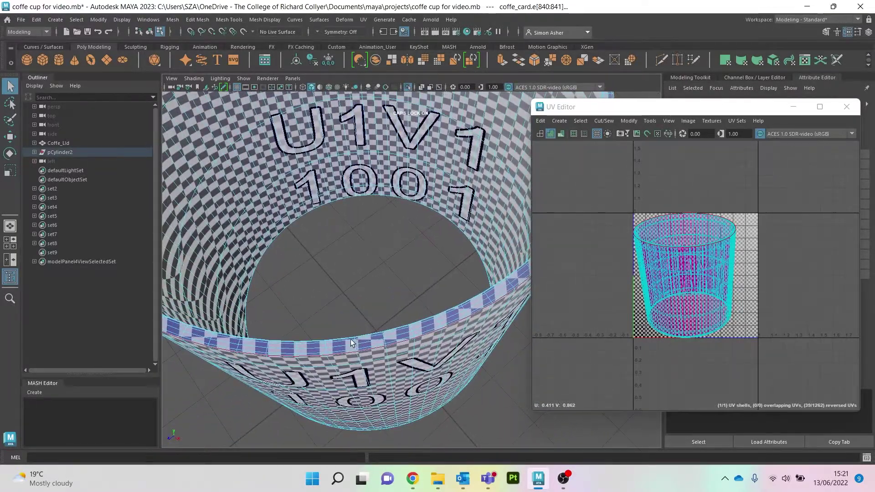
shift+double_click(333, 341)
key(ctrl+z)
key(ctrl+z)
- Add the other edge loop of the sleeve's top rim to the selection
alt+right_drag(353, 351, 372, 402)
alt+drag(372, 403, 376, 378)
alt+right_drag(325, 355, 332, 371)
alt+drag(333, 375, 323, 352)
double_click(346, 338)
- Add the two edge loops around the sleeve's bottom rim to the selected edges
scroll(360, 349, down, 5)
alt+drag(365, 355, 371, 248)
alt+right_drag(371, 248, 430, 375)
double_click(347, 150)
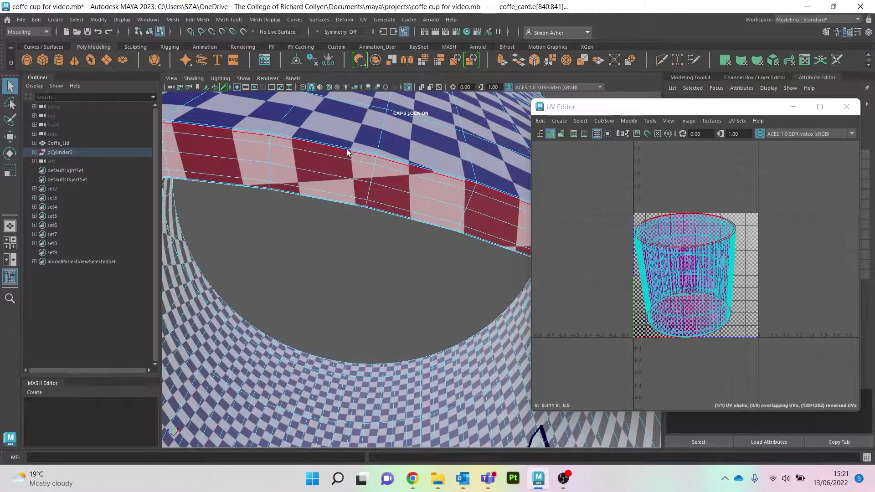
shift+double_click(333, 201)
scroll(335, 211, down, 5)
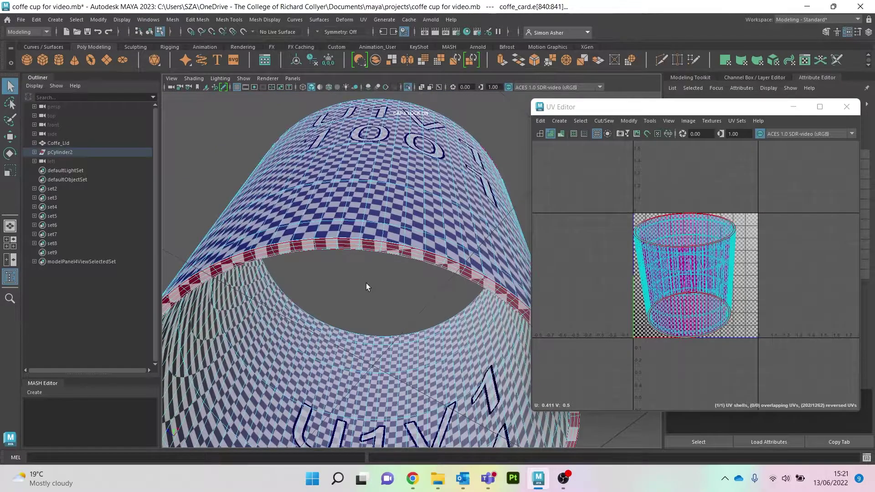
- Restore the lost edge selection and add vertical seam edges running down the sleeve's wall
click(416, 392)
key(ctrl+z)
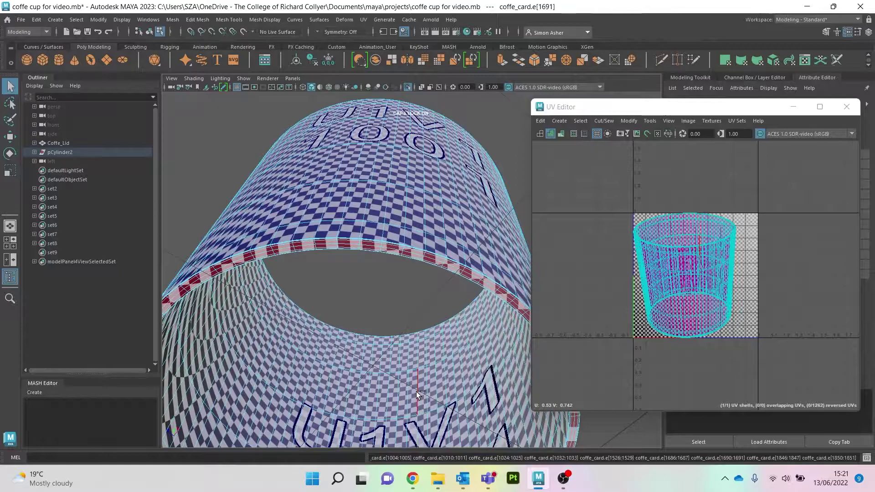
shift+click(417, 390)
alt+drag(417, 390, 584, 201)
- Maximize the UV Editor, cut the sleeve's UVs along the selected edges and unfold all of them
drag(613, 108, 482, 98)
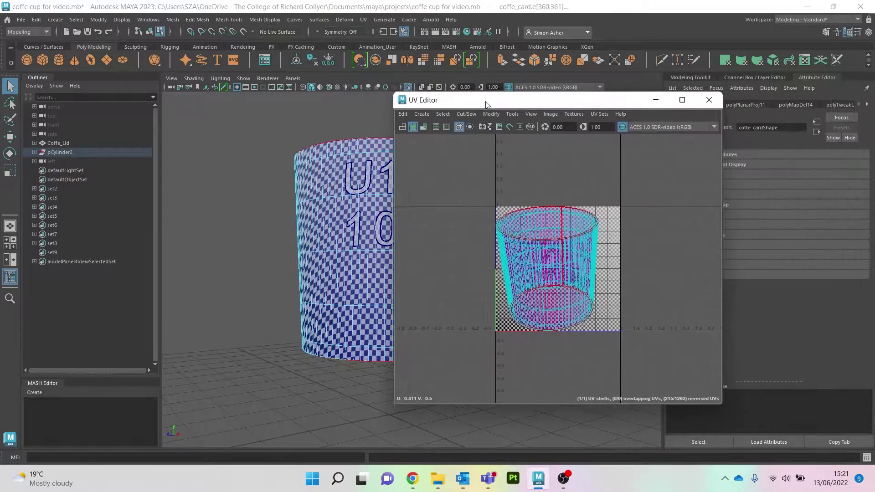
double_click(483, 97)
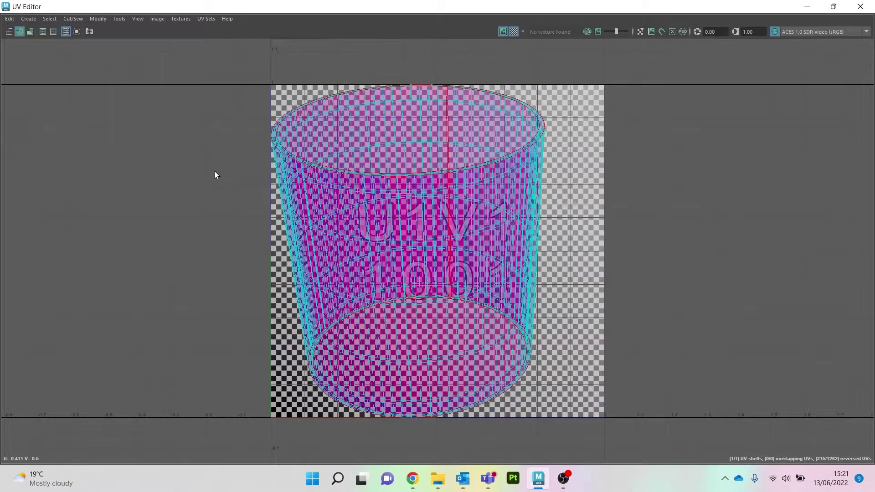
shift+right_drag(215, 175, 171, 160)
drag(199, 62, 701, 450)
shift+right_drag(673, 195, 576, 195)
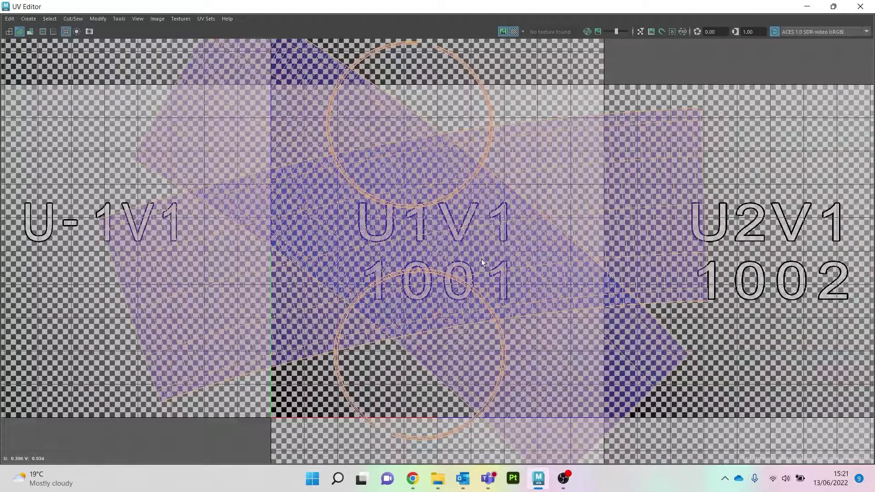
scroll(485, 262, down, 3)
- Hide the checker pattern and lay out all of the sleeve's UV shells within the 0–1 tile
click(515, 30)
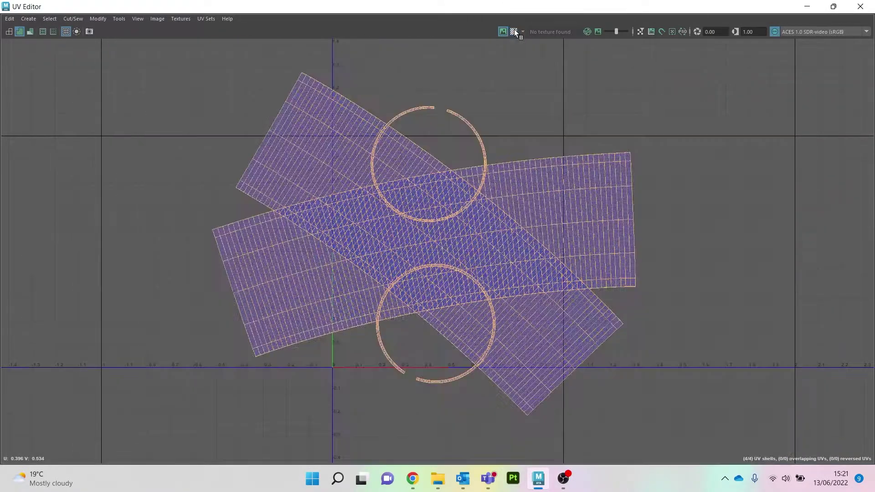
right_drag(142, 121, 109, 110)
drag(150, 77, 751, 341)
right_drag(154, 151, 206, 297)
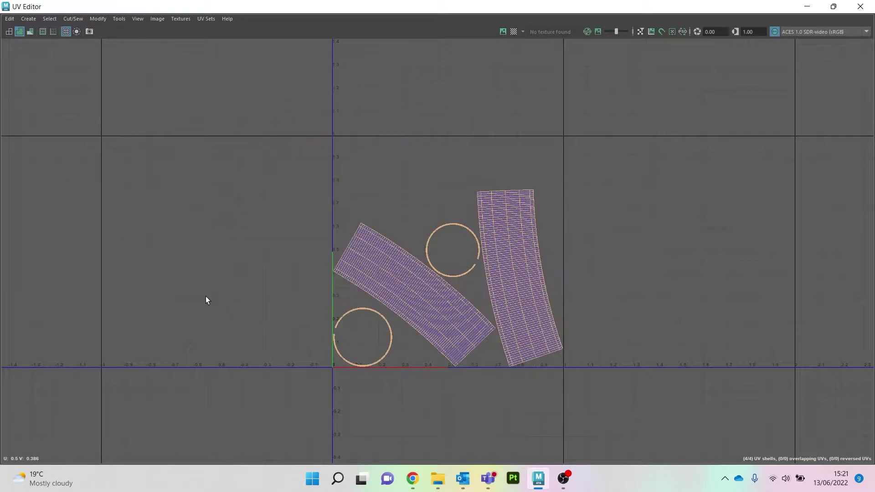
click(214, 239)
- Restore the UV Editor beside the viewport, end the sleeve's isolation and return to object mode
double_click(444, 9)
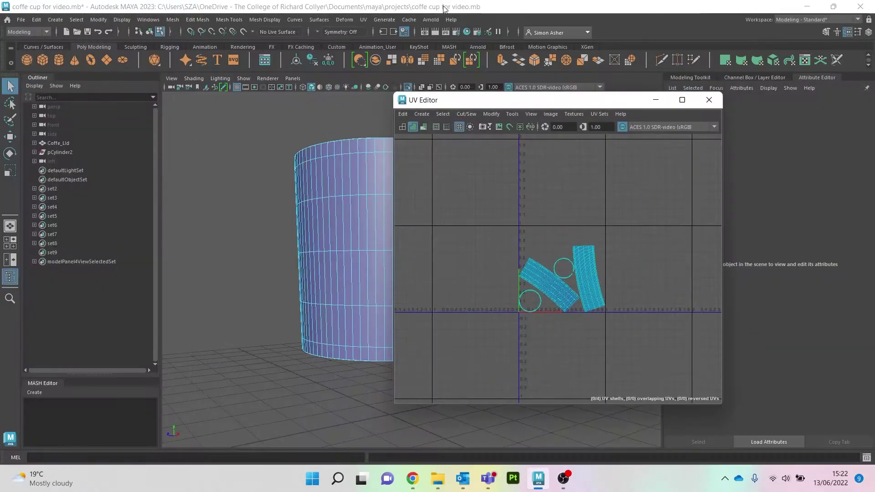
drag(504, 94, 639, 113)
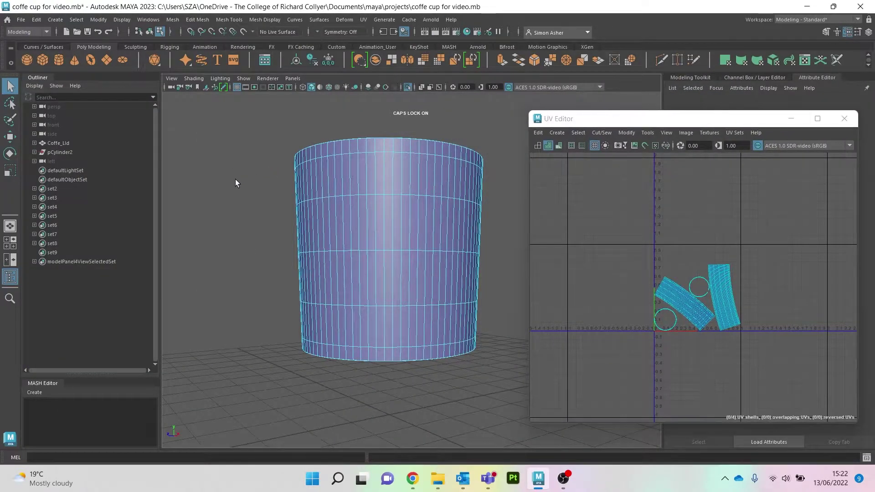
key(ctrl+1)
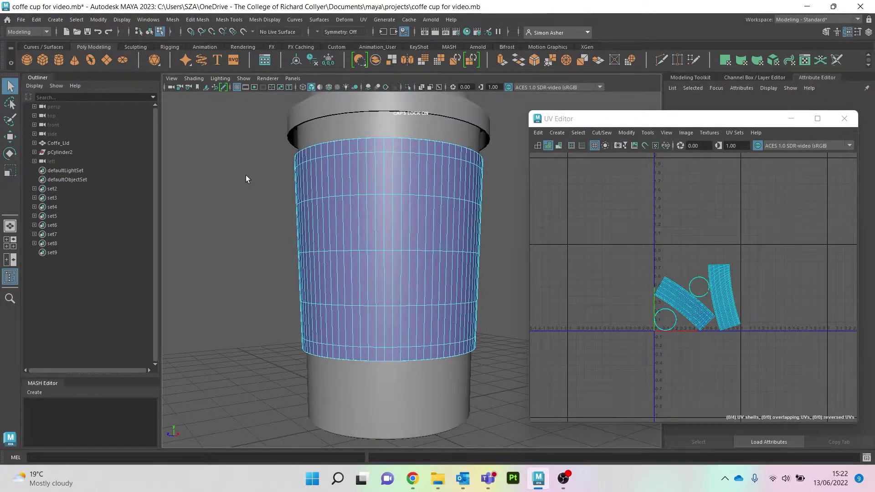
scroll(251, 167, up, 3)
right_drag(254, 157, 291, 146)
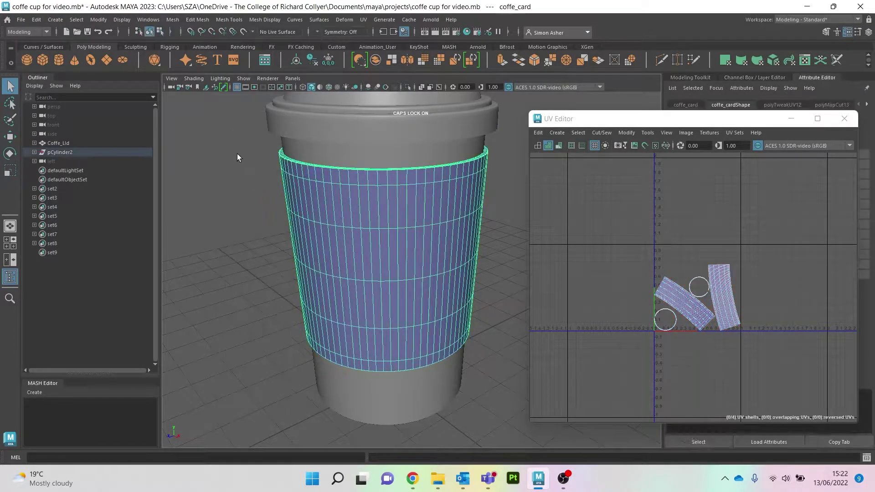
- Select the cup body (coffe_cup) and isolate it in the viewport
click(242, 153)
click(329, 153)
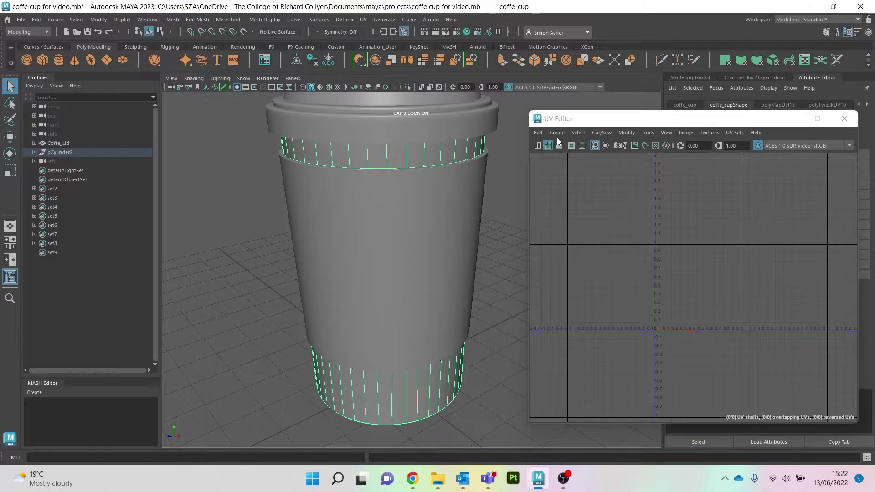
key(ctrl+1)
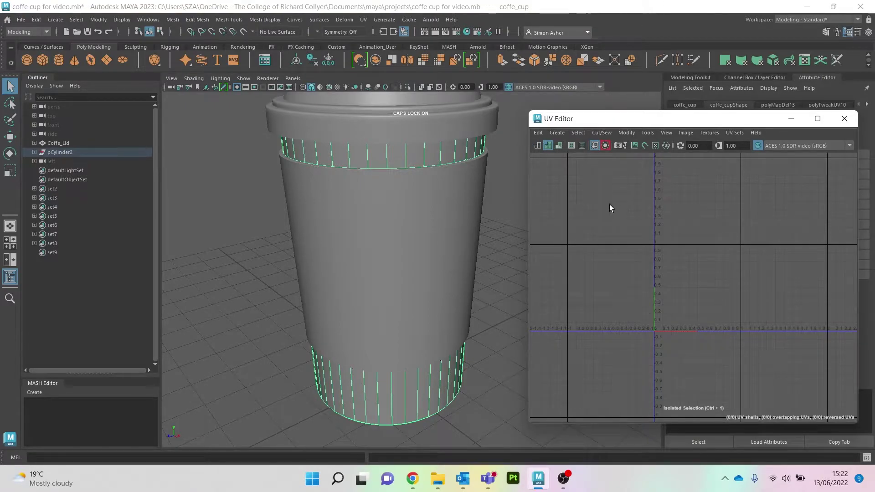
click(386, 153)
key(ctrl+1)
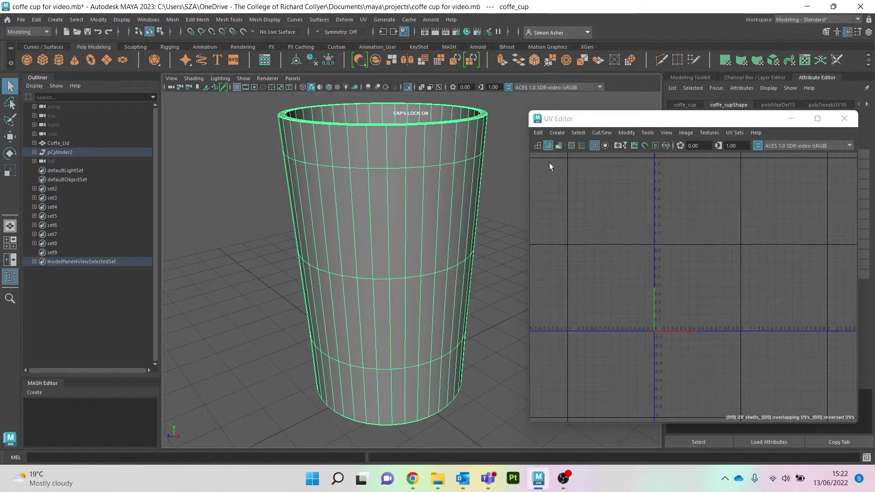
- Create camera-based UVs for the isolated cup body
right_click(503, 150)
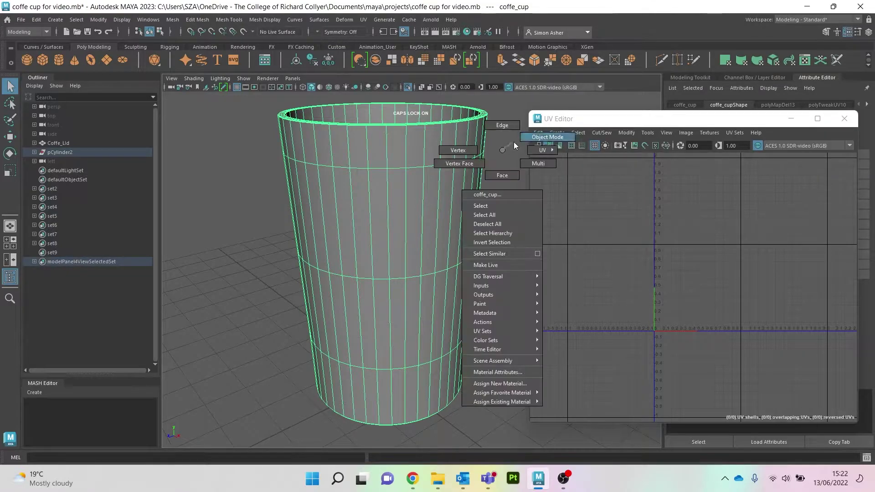
click(556, 133)
click(588, 166)
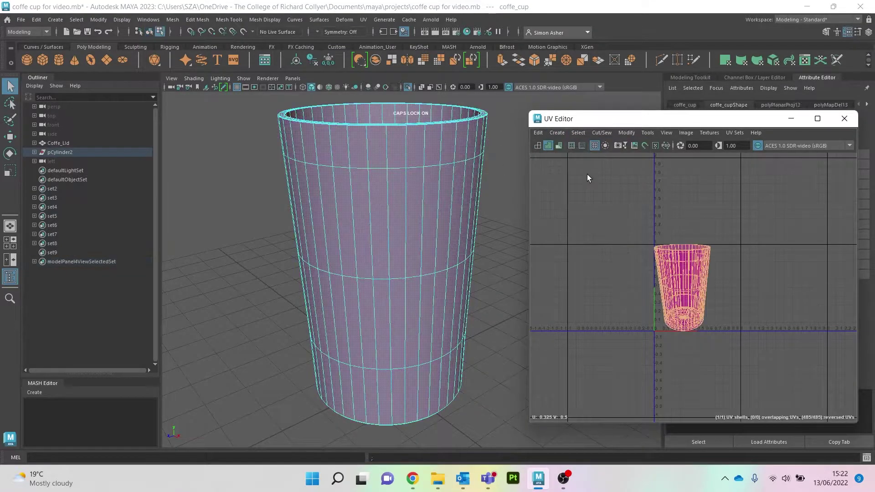
- Switch to edge selection and select the edge loops around the cup's rim and inner base
right_drag(235, 158, 233, 133)
alt+drag(349, 157, 355, 230)
scroll(355, 231, up, 10)
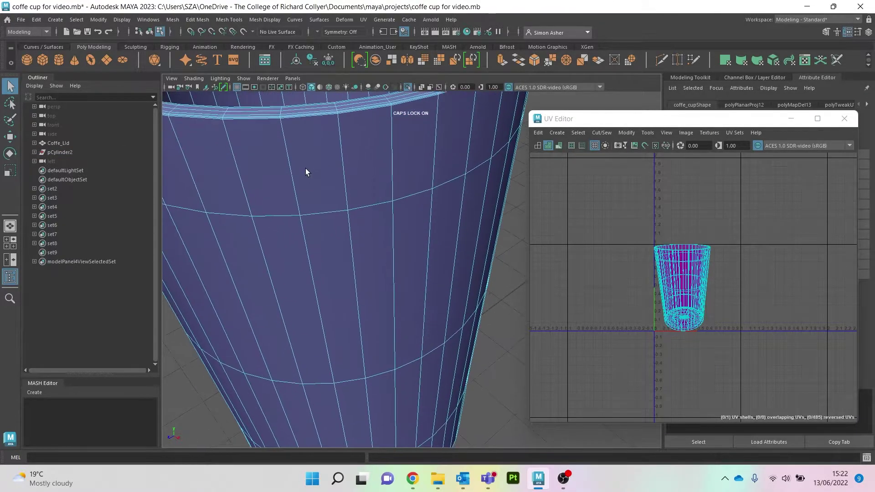
double_click(328, 237)
alt+drag(347, 178, 368, 300)
shift+double_click(340, 306)
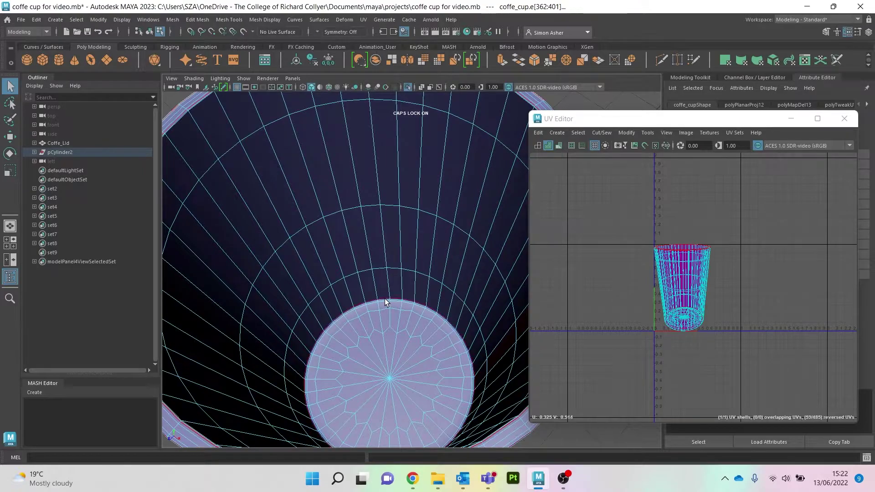
- Extend the seam selection with the loop around the cup's underside and vertical edges running down its walls
alt+drag(410, 351, 401, 319)
scroll(398, 314, down, 3)
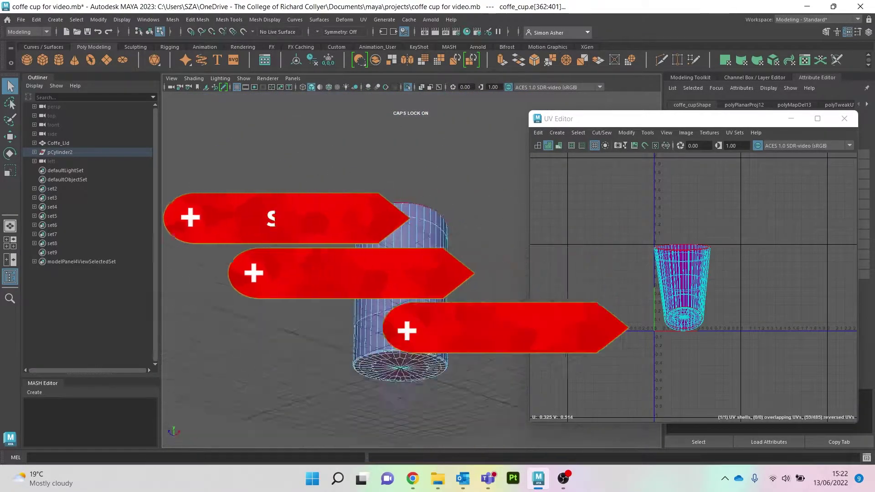
scroll(410, 348, up, 5)
alt+middle_drag(410, 348, 379, 298)
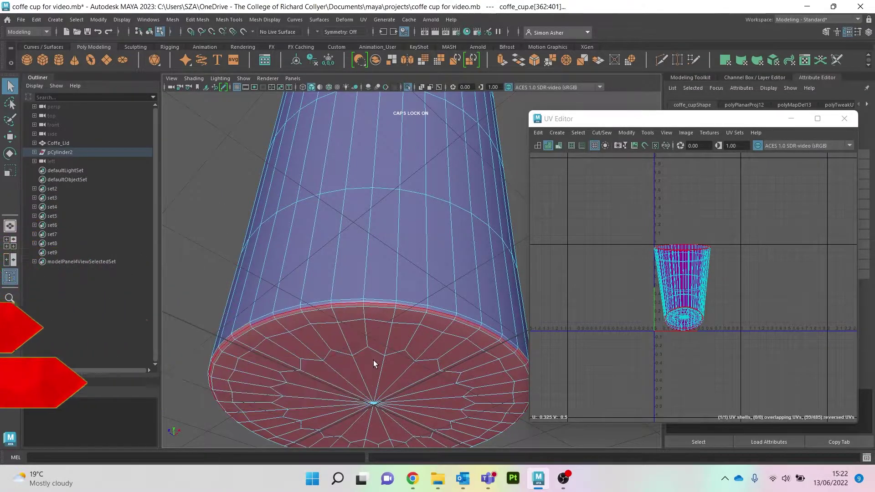
alt+middle_drag(451, 401, 443, 262)
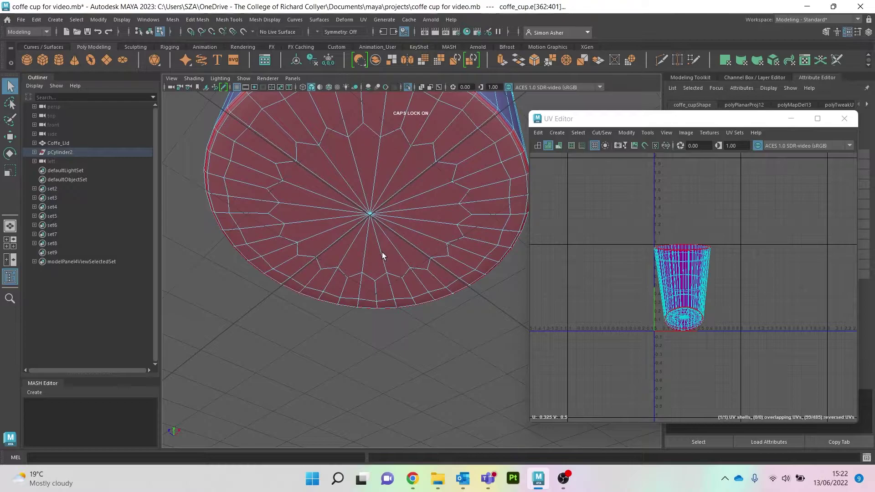
alt+drag(418, 233, 430, 304)
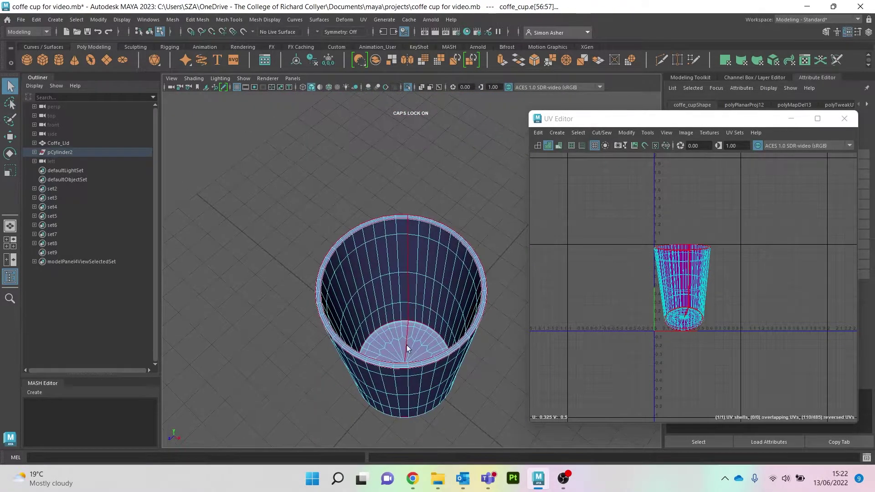
alt+drag(405, 350, 618, 290)
- Cut the cup's UVs along the selected edges and unfold all resulting shells in the enlarged UV Editor
double_click(666, 121)
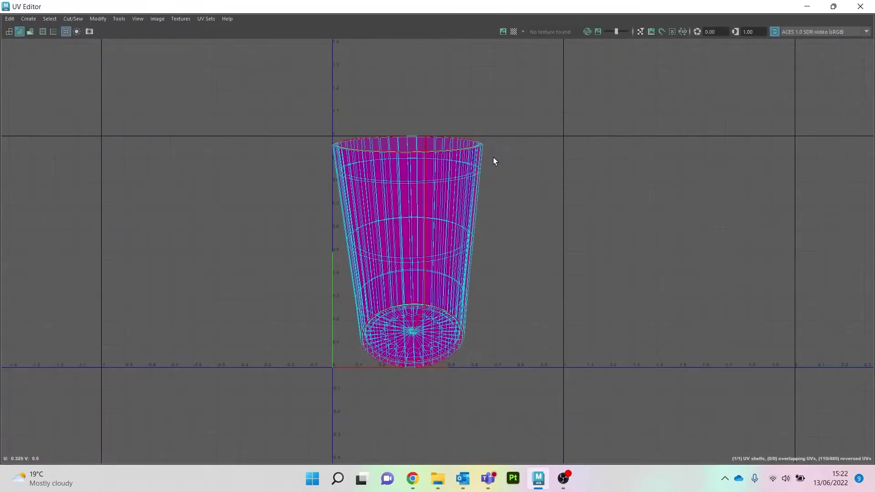
shift+right_drag(345, 96, 324, 110)
right_click(302, 110)
click(274, 95)
drag(261, 89, 589, 408)
shift+right_click(638, 209)
shift+right_drag(639, 209, 548, 206)
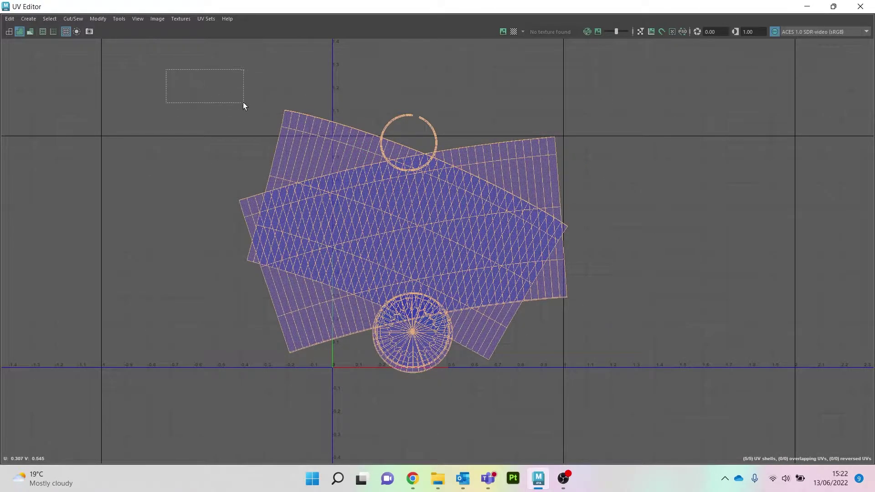
- Select all of the cup's UV shells and lay them out within the 0–1 tile
drag(243, 105, 244, 106)
drag(209, 82, 640, 377)
right_click(647, 199)
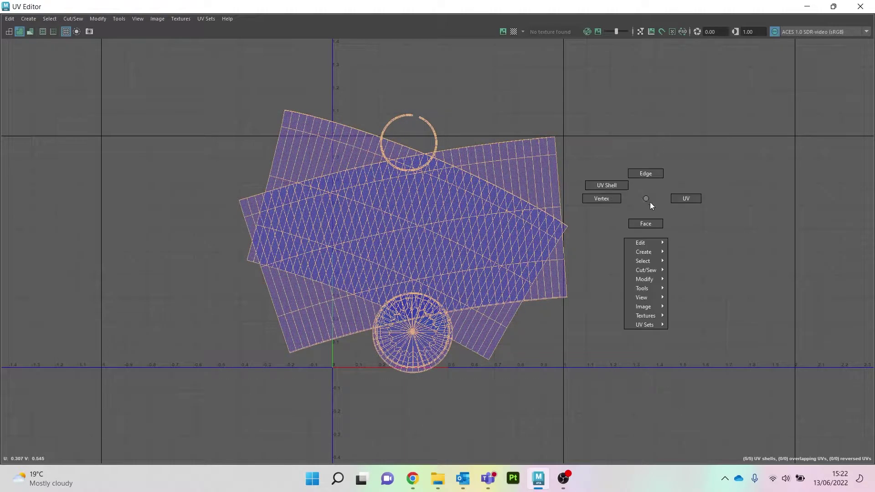
mouse_move(650, 288)
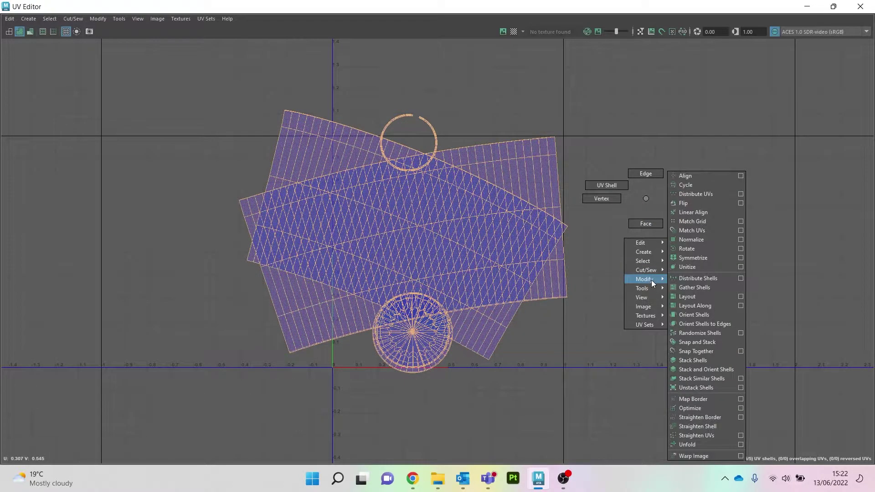
click(686, 297)
- Move the cup's UV shells one tile along U, beside the 0–1 tile, and deselect them
drag(259, 160, 629, 439)
drag(490, 293, 730, 294)
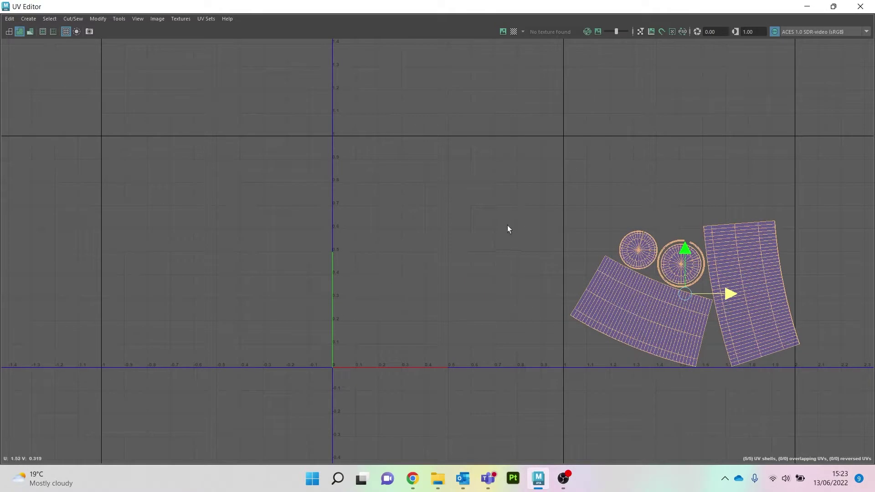
click(507, 227)
- Restore the UV Editor beside the viewport, return the cup to object mode and end its isolation
double_click(626, 9)
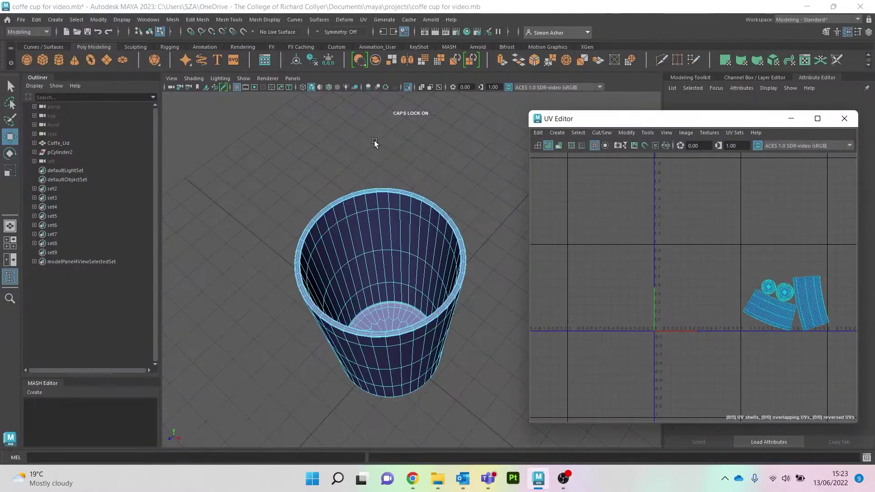
alt+drag(396, 187, 292, 131)
right_drag(292, 131, 299, 136)
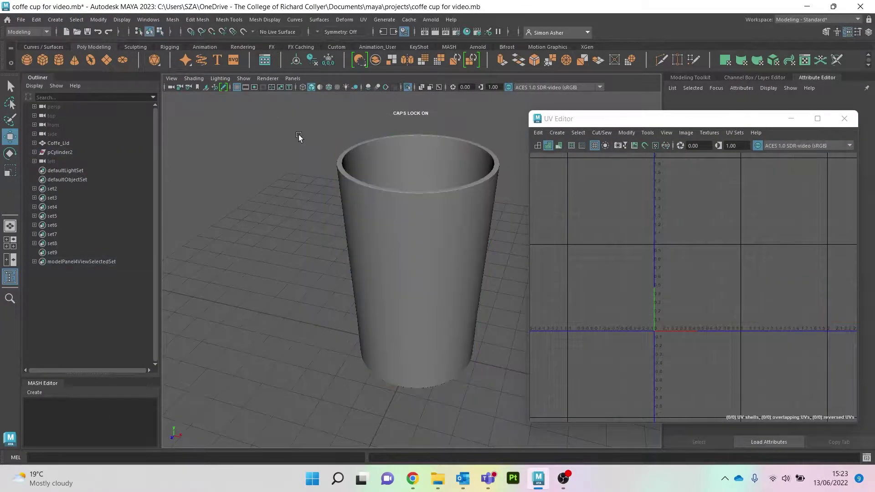
key(ctrl+1)
alt+drag(299, 138, 303, 158)
- Select the cup's lid and isolate it in the viewport
click(386, 175)
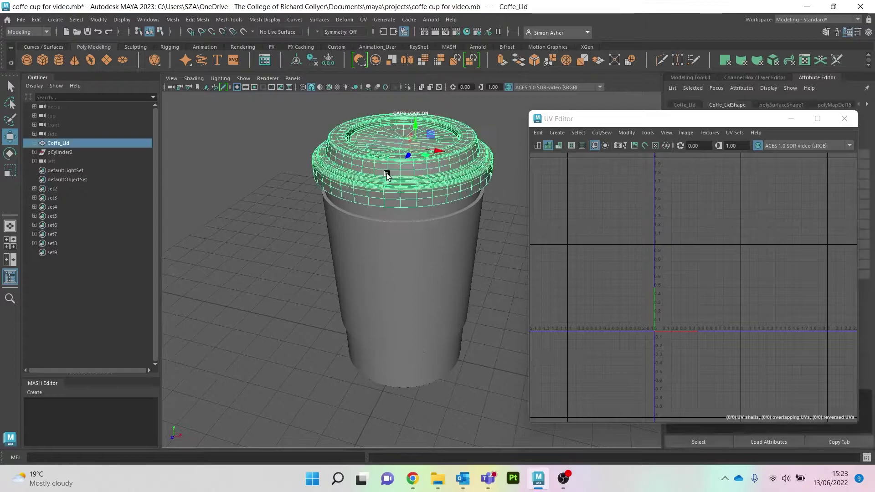
key(ctrl+1)
alt+drag(452, 204, 487, 240)
click(557, 132)
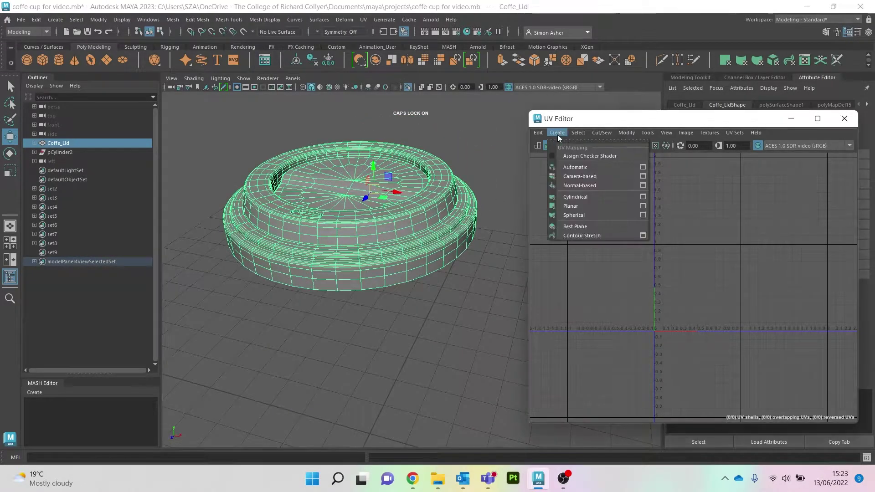
click(606, 176)
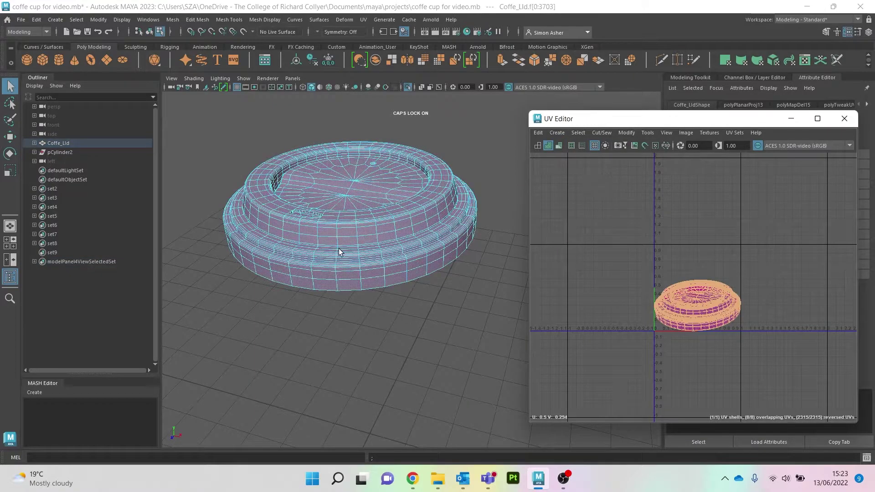
scroll(342, 255, up, 5)
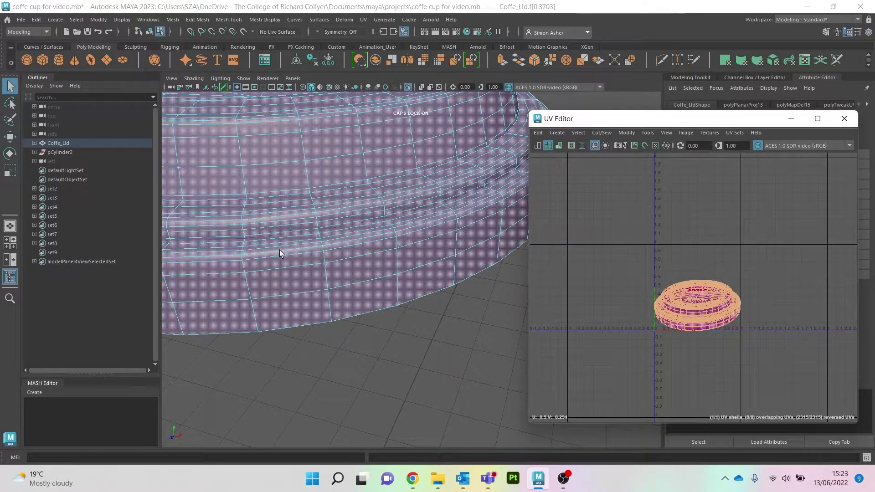
alt+drag(297, 243, 328, 278)
right_drag(596, 250, 560, 236)
drag(587, 249, 790, 354)
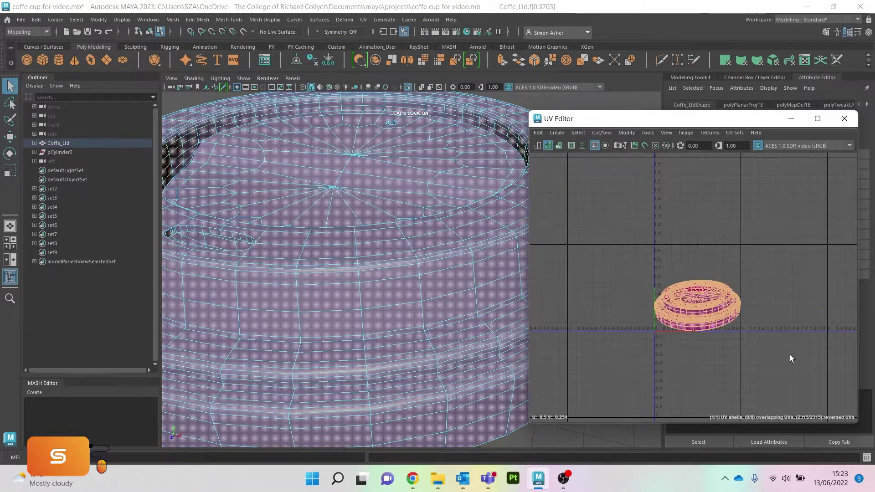
key(Delete)
key(f)
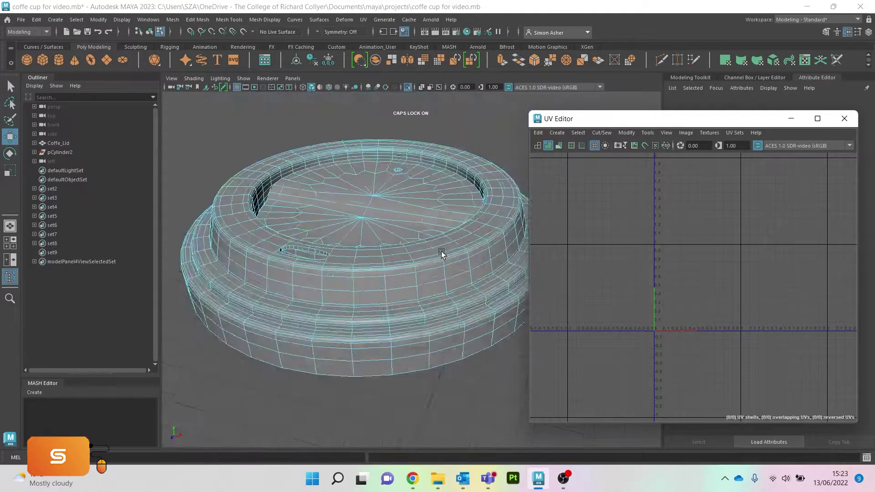
- Reselect the lid in object mode and create automatic UVs for it
mouse_move(287, 130)
right_down()
mouse_move(277, 141)
mouse_move(325, 129)
right_up()
click(283, 146)
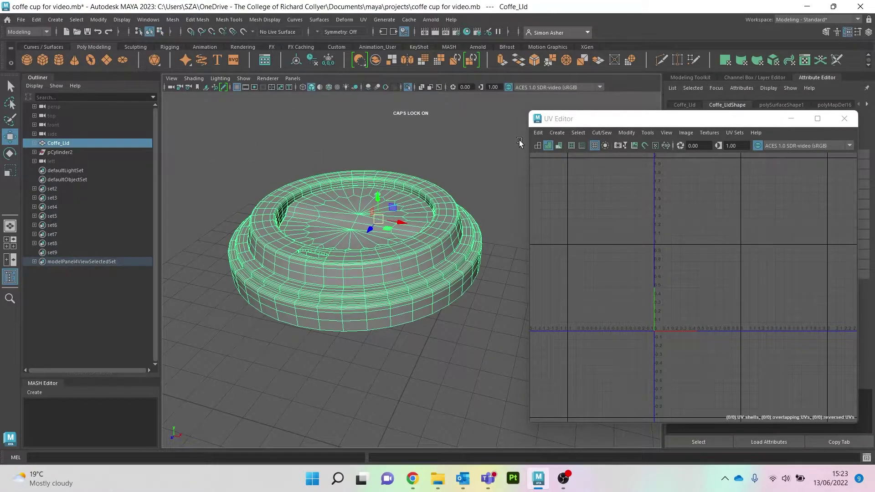
click(556, 132)
click(592, 167)
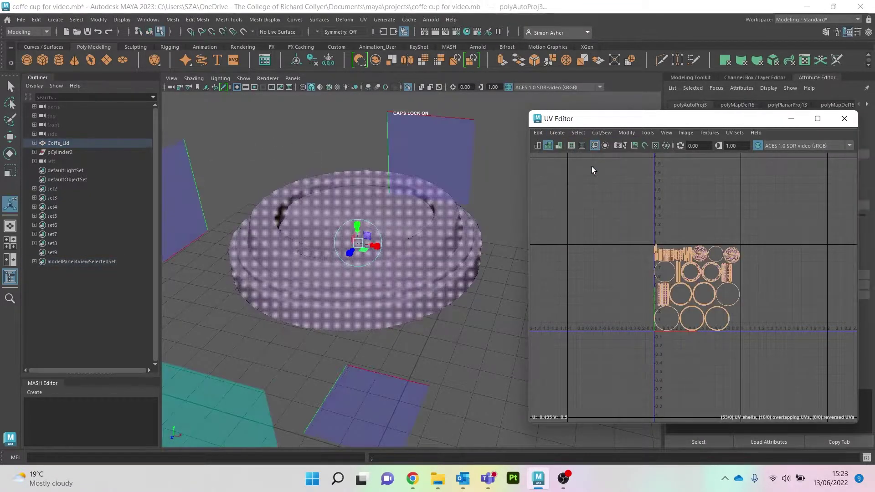
- Dismiss the lid's projection manipulators and display the checker pattern on it
scroll(397, 243, down, 5)
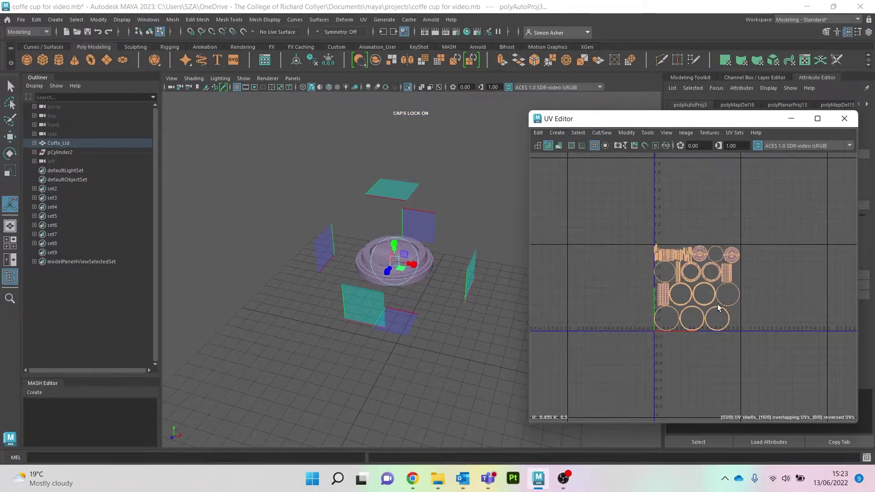
scroll(714, 305, up, 5)
alt+drag(451, 253, 463, 213)
click(462, 213)
click(409, 268)
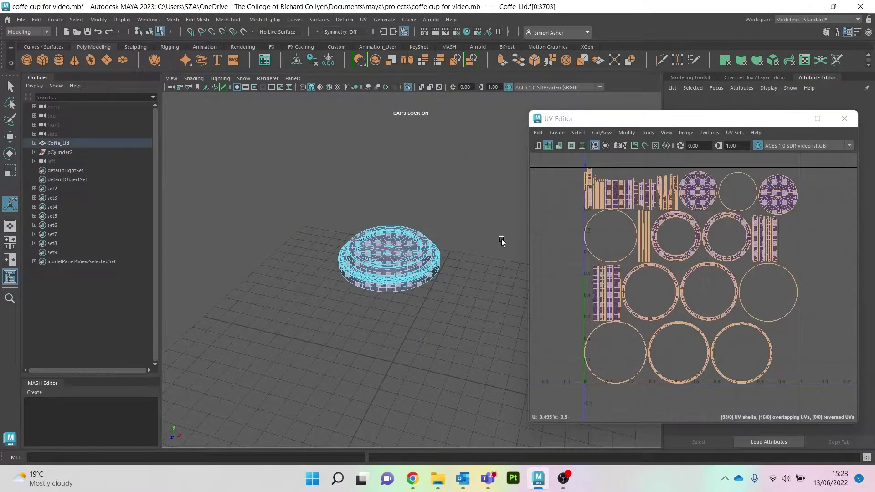
double_click(701, 120)
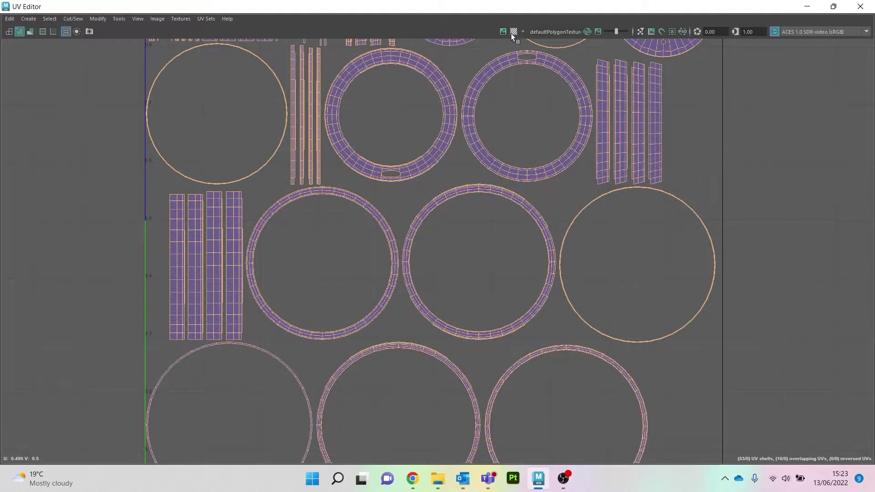
double_click(605, 6)
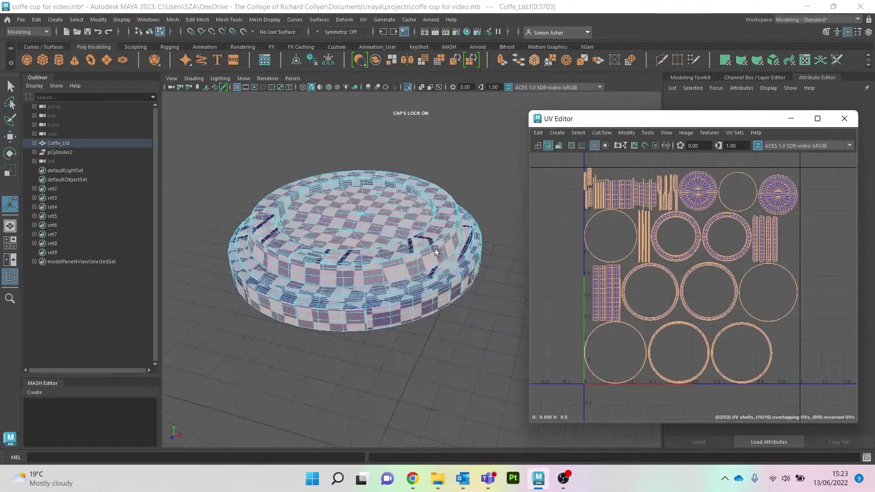
- Examine the checker pattern over the lid's top, sides and underside for stretching and seams
scroll(419, 253, up, 4)
scroll(401, 256, down, 6)
mouse_move(397, 248)
alt+mouse_down()
mouse_move(389, 262)
mouse_move(391, 249)
alt+mouse_up()
scroll(369, 270, up, 6)
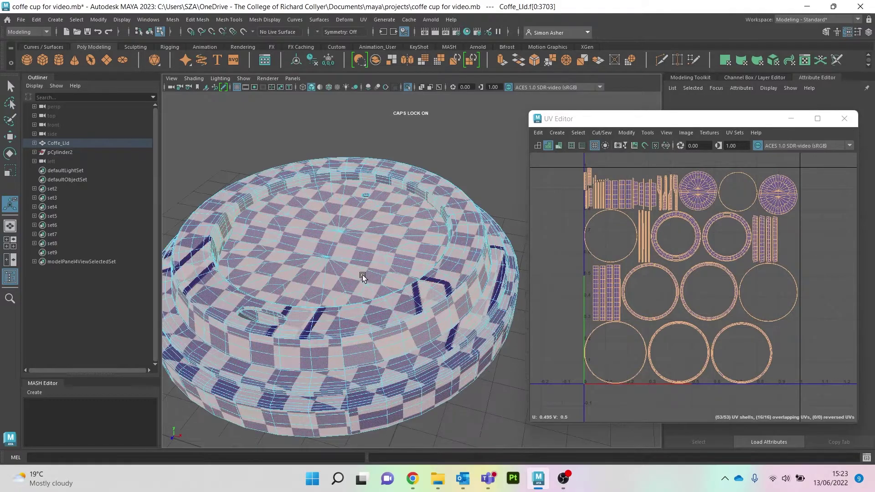
alt+middle_drag(351, 275, 357, 239)
scroll(284, 288, down, 6)
alt+drag(285, 287, 295, 233)
alt+middle_drag(384, 191, 389, 240)
scroll(389, 240, down, 3)
scroll(429, 243, up, 4)
alt+middle_drag(422, 183, 417, 195)
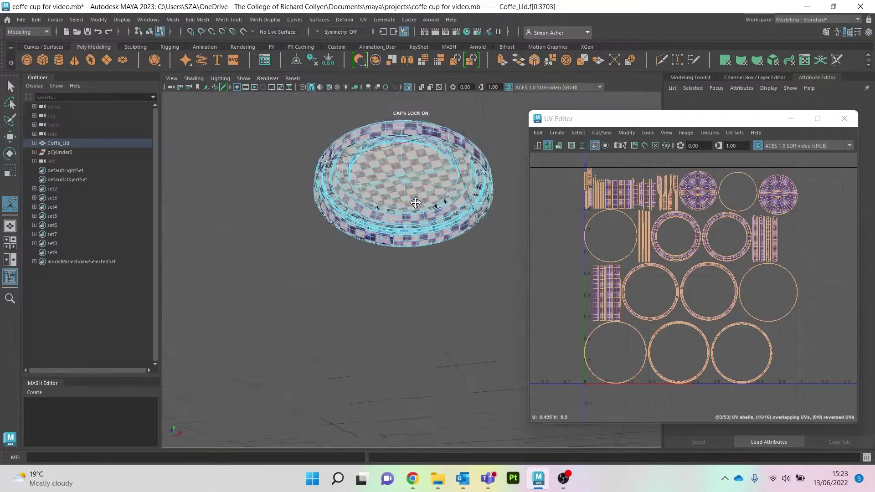
scroll(417, 196, up, 4)
scroll(419, 198, down, 4)
alt+drag(420, 199, 384, 239)
scroll(377, 315, up, 8)
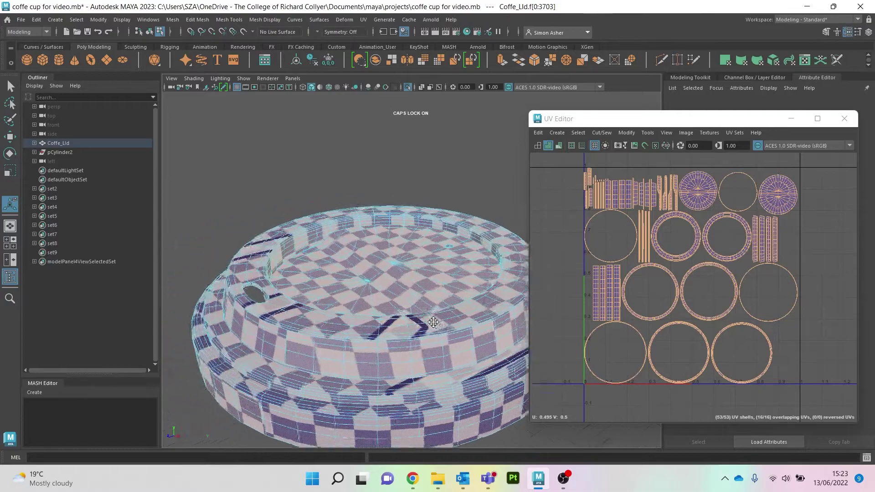
scroll(420, 313, down, 8)
alt+drag(338, 270, 433, 249)
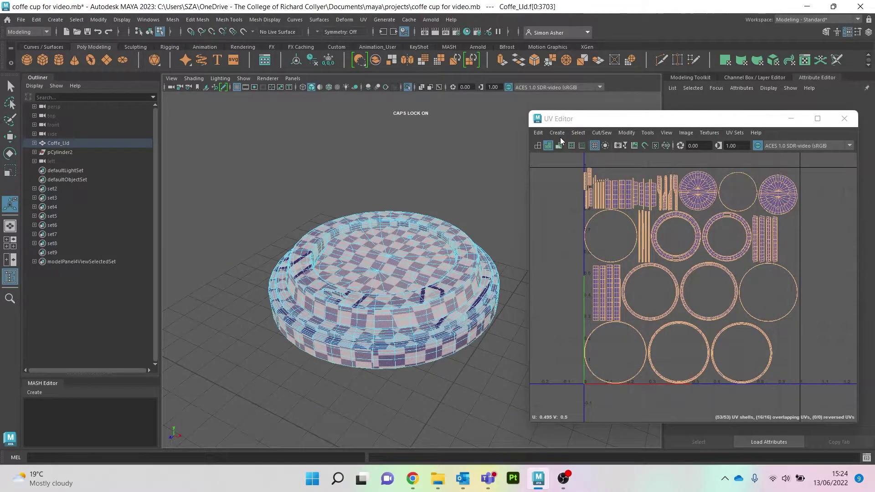
scroll(392, 327, up, 10)
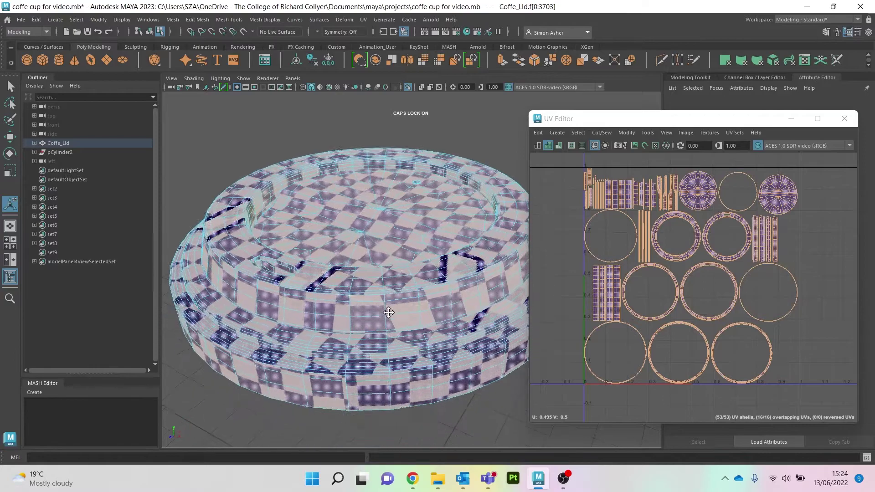
key(f)
mouse_move(386, 307)
alt+mouse_down()
mouse_move(366, 334)
mouse_move(375, 313)
alt+mouse_up()
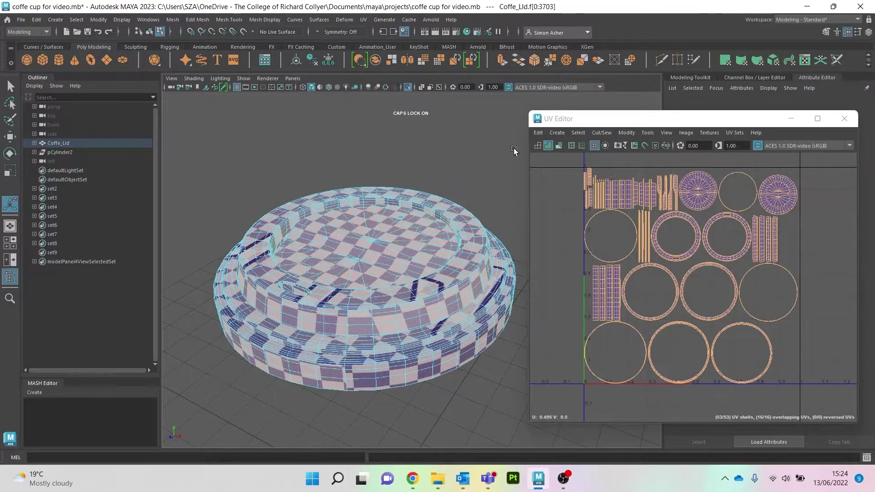
scroll(390, 199, down, 5)
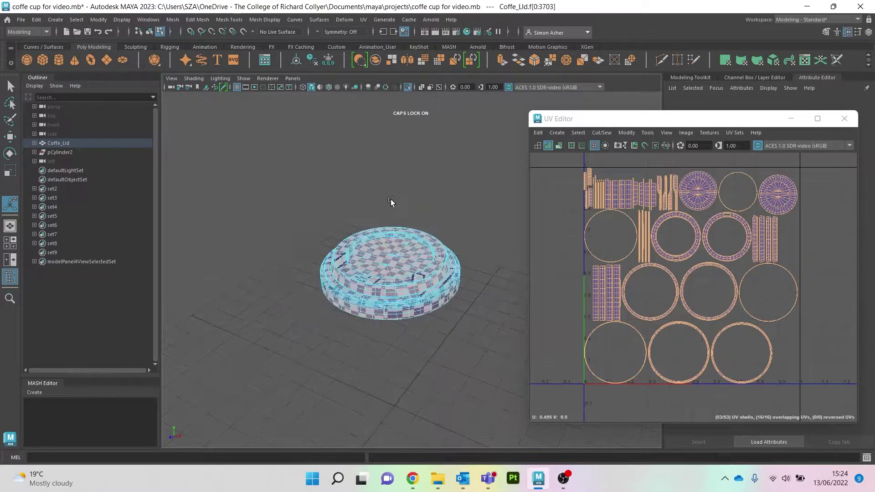
- Select all of the lid's UV shells and move them below the 0–1 tile in the enlarged UV Editor
double_click(618, 122)
scroll(331, 217, down, 5)
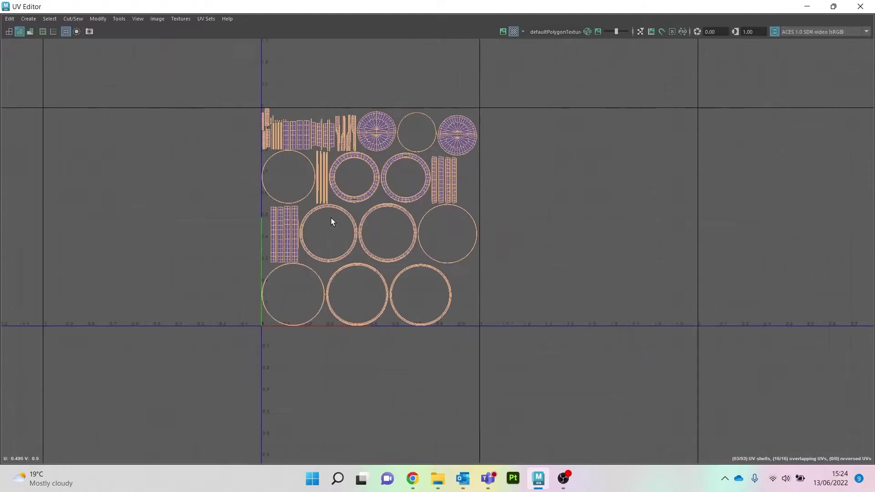
scroll(331, 221, down, 2)
right_drag(176, 124, 128, 115)
drag(162, 105, 550, 351)
key(w)
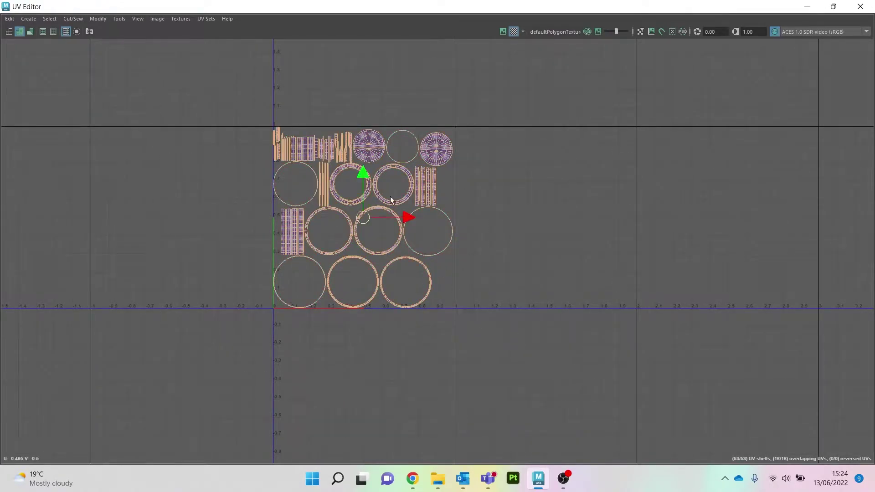
drag(359, 173, 380, 370)
click(553, 176)
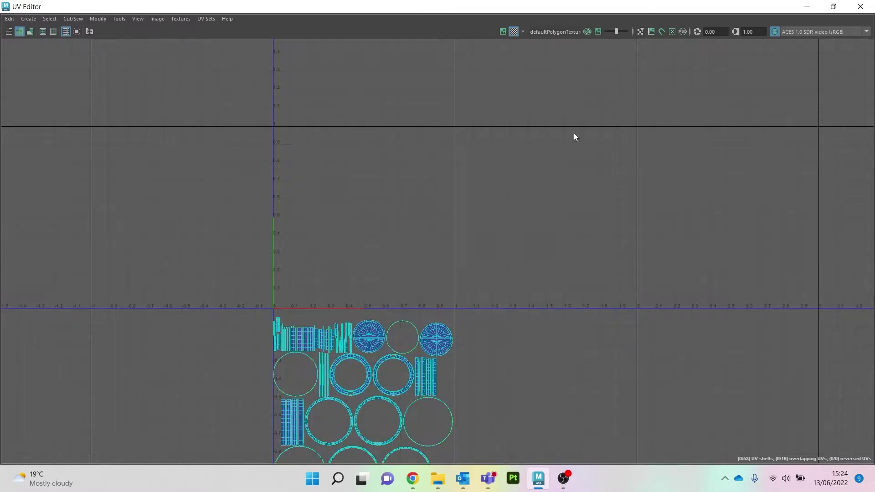
- Select the sleeve, cup and lid together in object mode and switch to UV shell selection for all three
double_click(569, 8)
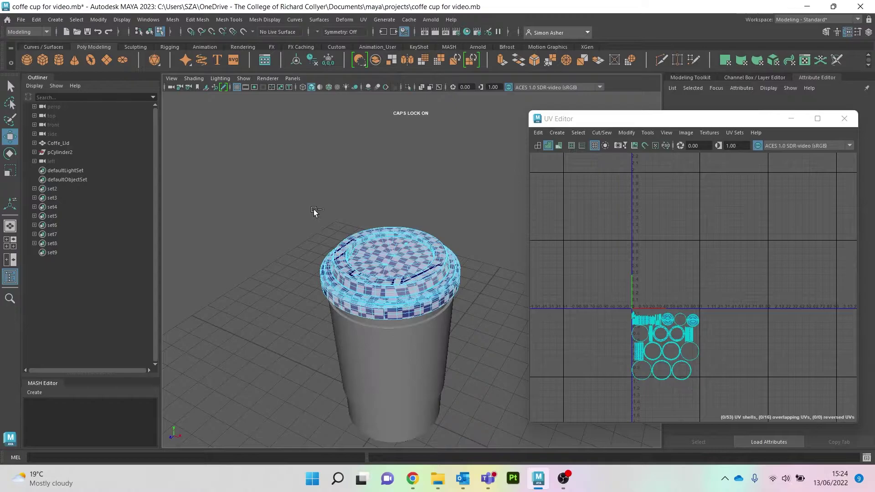
alt+drag(330, 316, 285, 236)
right_drag(285, 236, 304, 209)
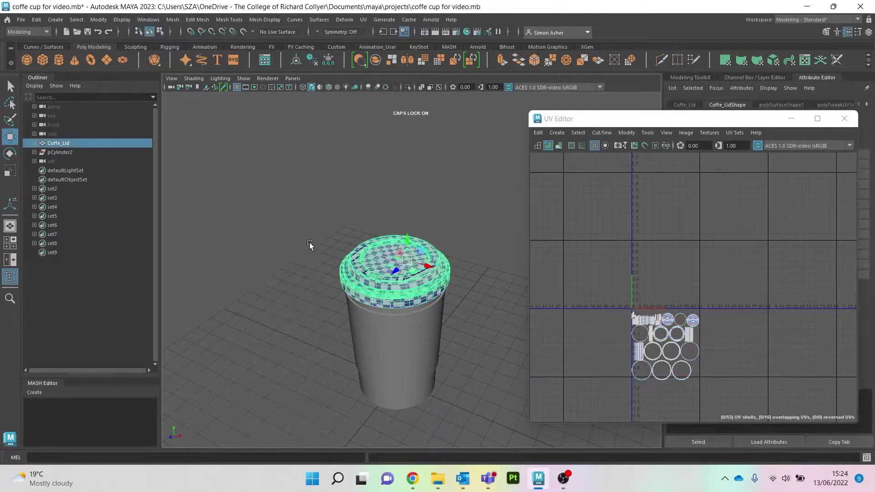
drag(310, 209, 501, 447)
right_drag(574, 265, 567, 247)
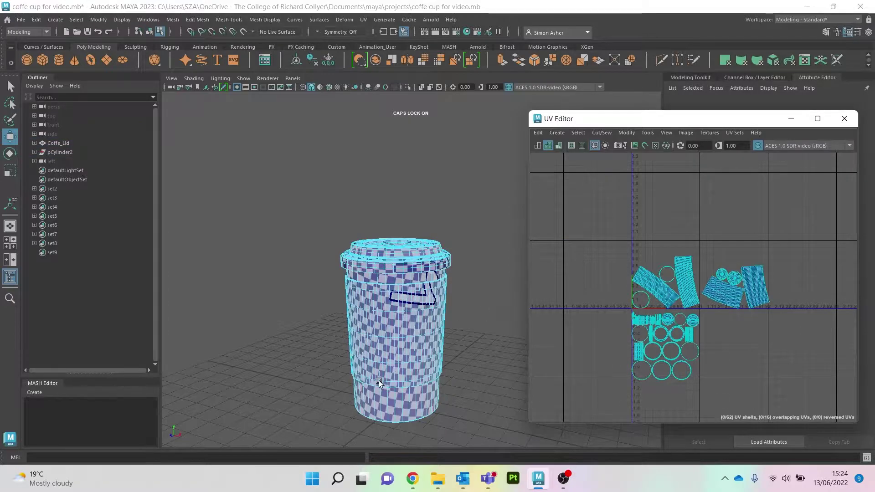
- Select all of the lid's UV shells and scale them down uniformly slightly, comparing checker sizes across the parts
scroll(382, 335, up, 5)
mouse_move(400, 402)
alt+mouse_down()
mouse_move(397, 346)
mouse_move(405, 381)
mouse_move(437, 397)
mouse_move(414, 395)
alt+mouse_up()
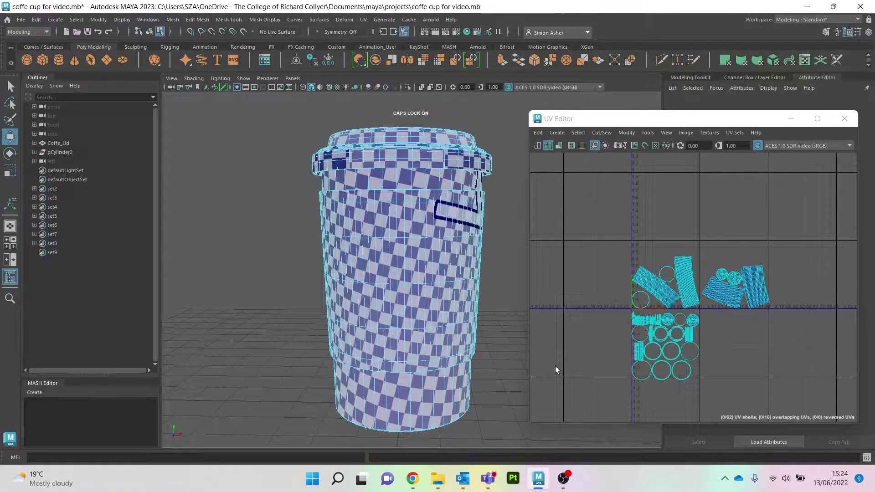
alt+drag(431, 304, 409, 266)
alt+middle_drag(739, 396, 706, 375)
drag(719, 384, 566, 286)
key(r)
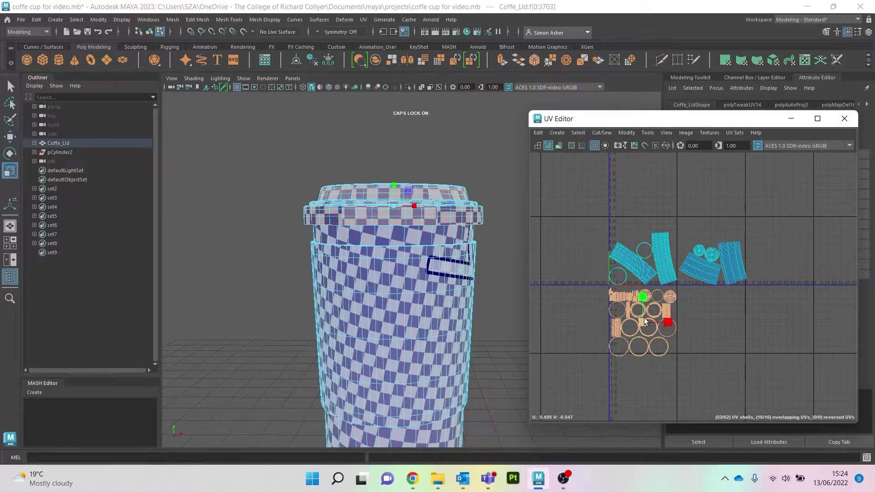
drag(643, 322, 637, 324)
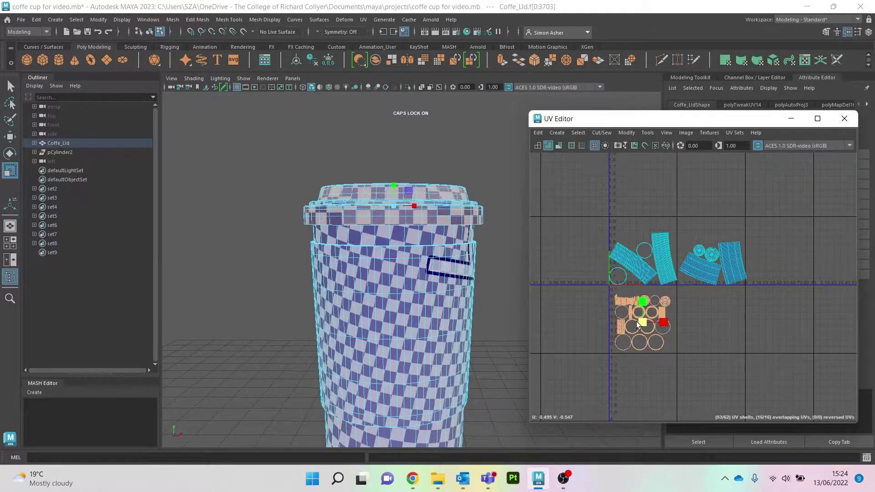
- Select the sleeve's UV shells in the 0–1 tile and scale them down slightly so they clear the tile borders
alt+drag(480, 389, 472, 336)
click(501, 269)
alt+drag(501, 273, 496, 319)
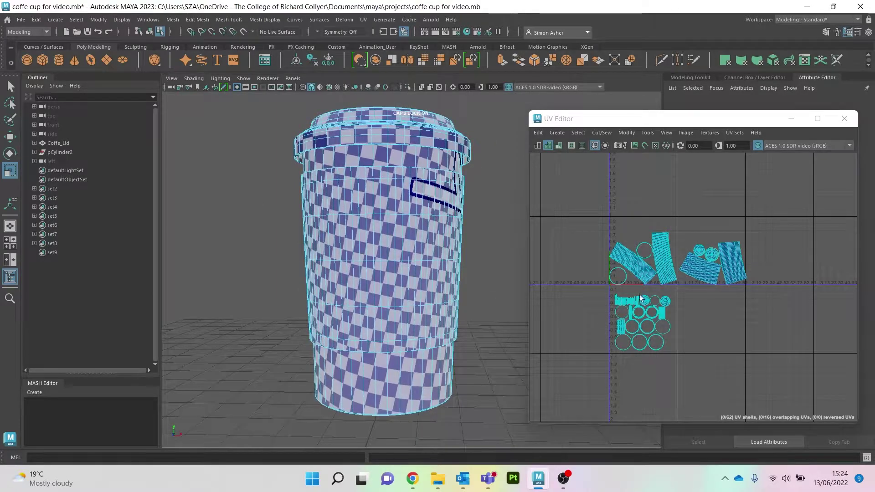
click(663, 267)
drag(537, 206, 676, 289)
drag(642, 259, 638, 269)
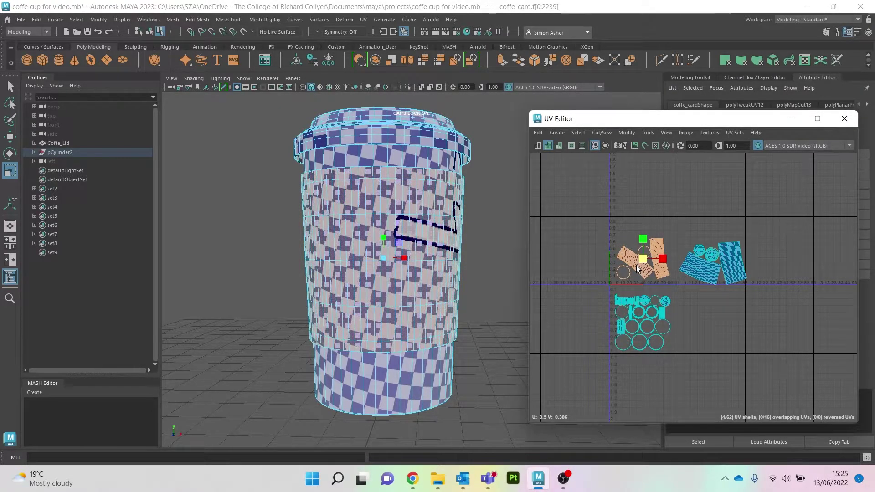
key(e)
click(587, 219)
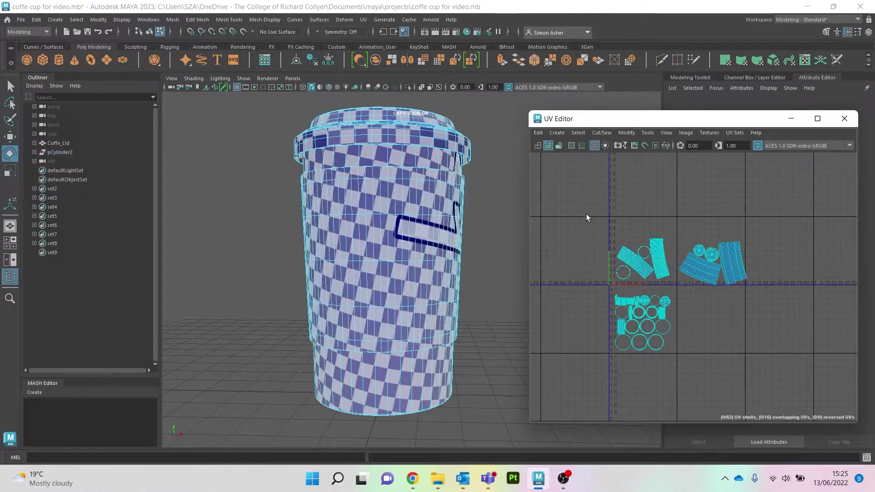
- Select every UV shell of the three parts in the enlarged UV Editor and run Layout on them
right_click(587, 207)
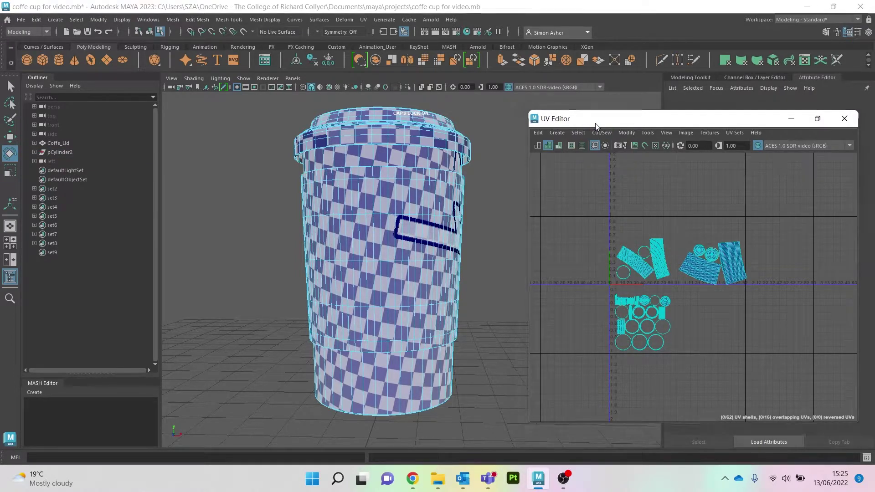
double_click(562, 118)
scroll(199, 152, down, 3)
drag(140, 97, 637, 377)
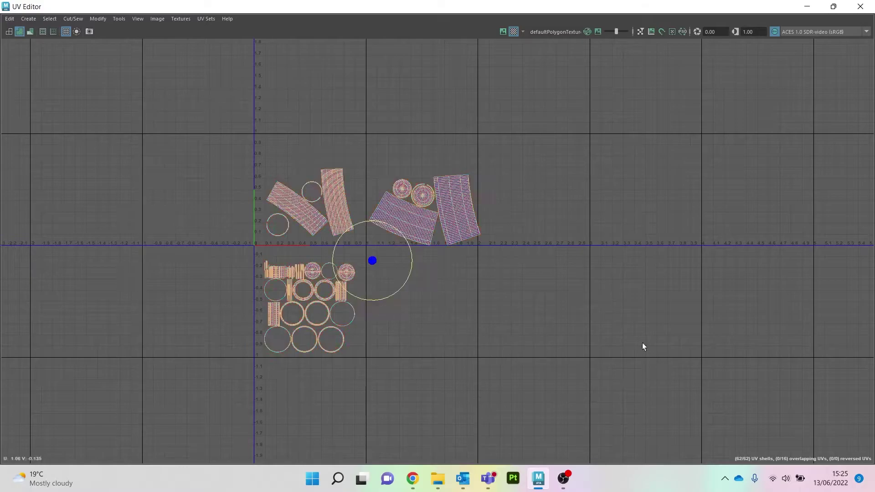
right_drag(584, 212, 595, 295)
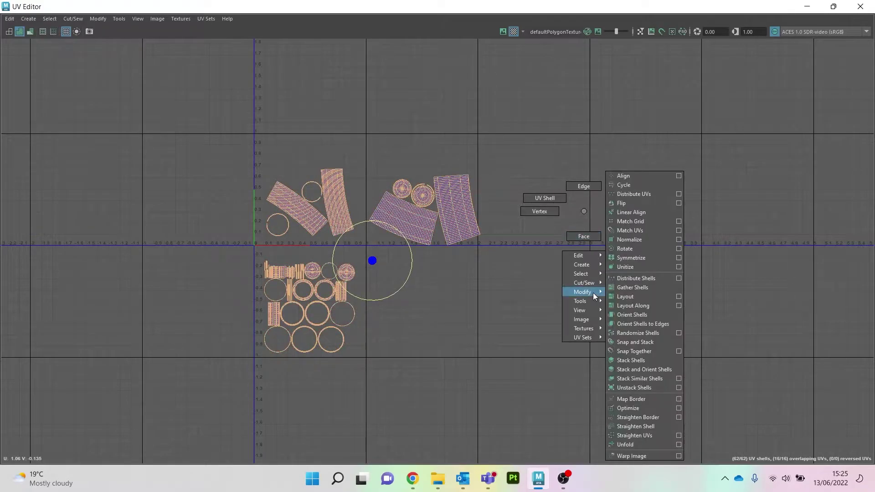
right_drag(677, 259, 638, 296)
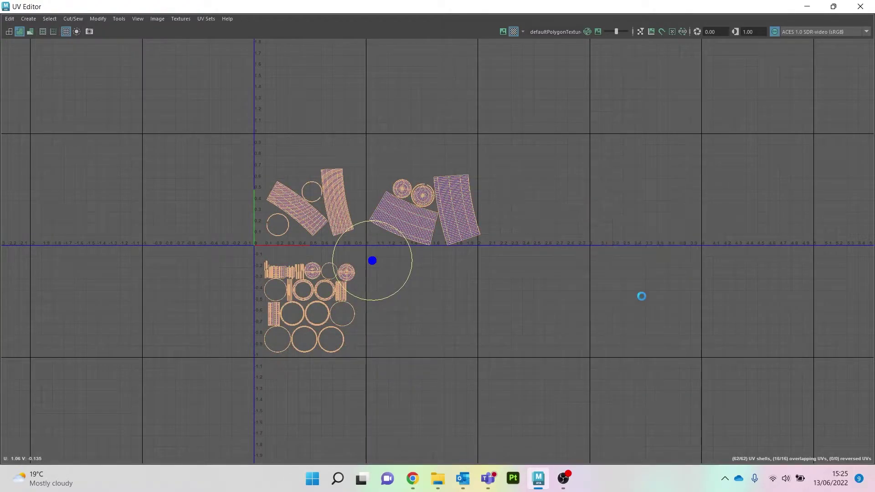
- Turn off the checker map and close the UV Editor
click(513, 32)
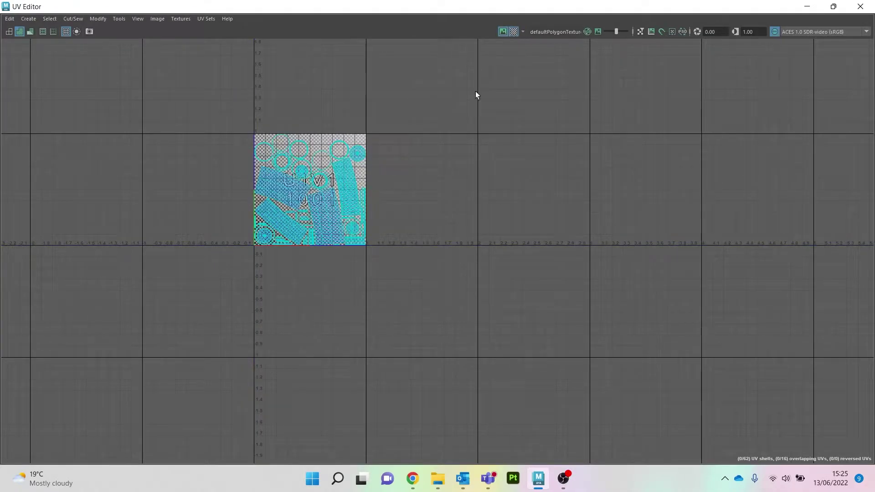
click(861, 6)
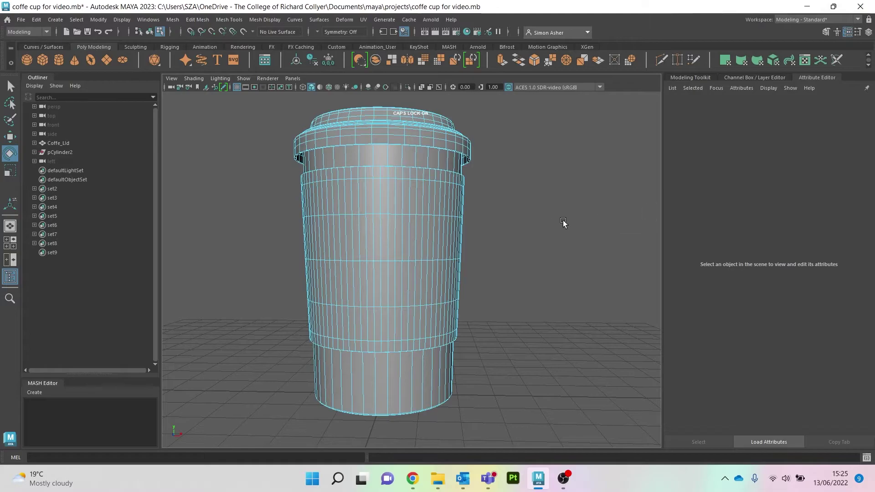
- Assign a new Blinn material to the sleeve and rename its mesh shape COFFE LABLE
click(690, 78)
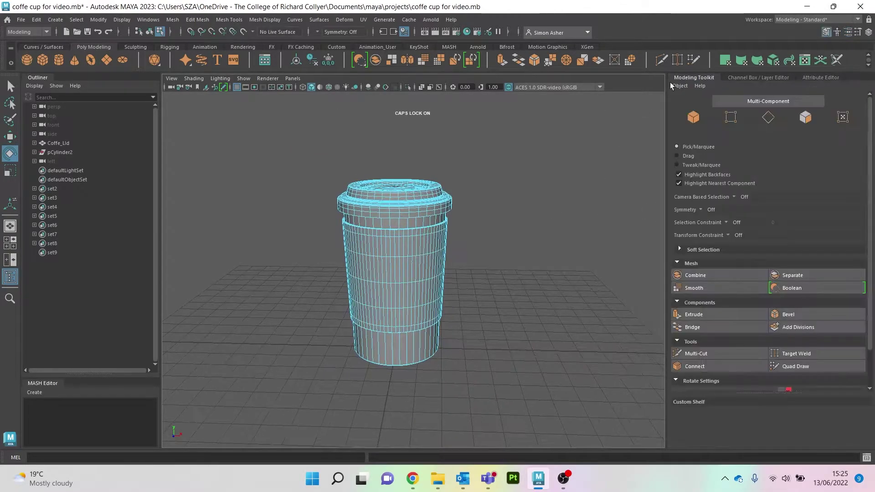
alt+middle_drag(494, 266, 527, 274)
alt+right_drag(527, 273, 647, 379)
double_click(791, 127)
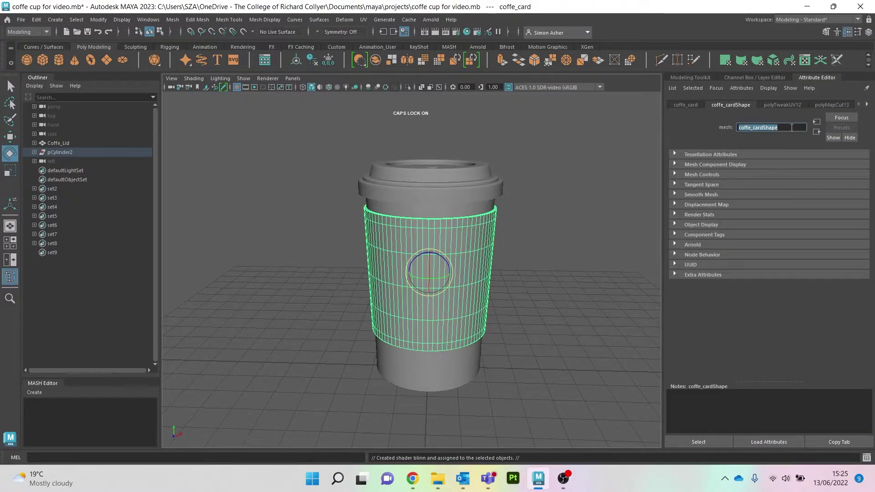
text(COFFE LABLE)
key(Return)
click(582, 182)
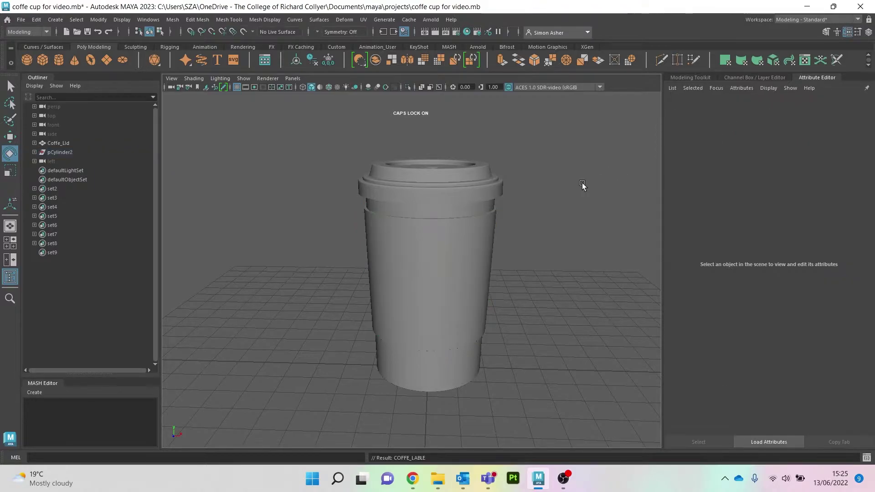
- Assign a new Blinn material to the cup and name the material "coffe cup"
click(447, 208)
right_drag(550, 190, 629, 380)
click(774, 128)
text(coffe cup)
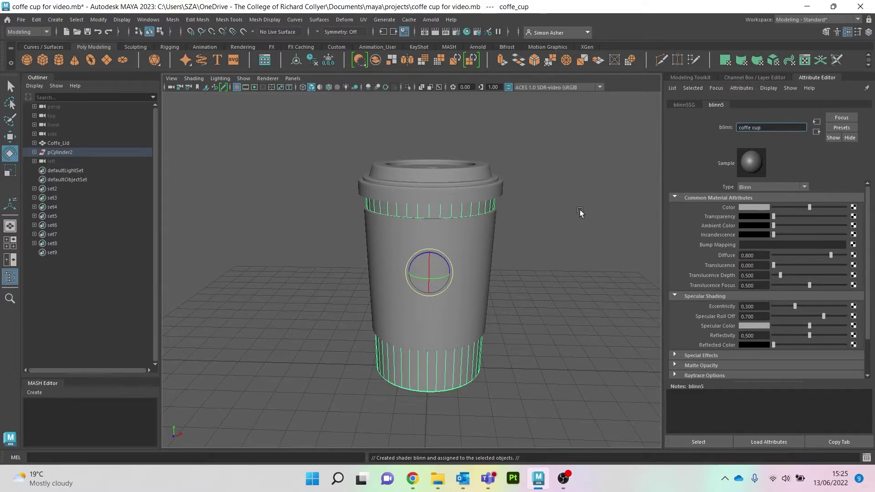
click(579, 212)
- Assign a new Blinn material to the lid and name the material "coffe lid"
click(501, 187)
right_drag(566, 166, 647, 389)
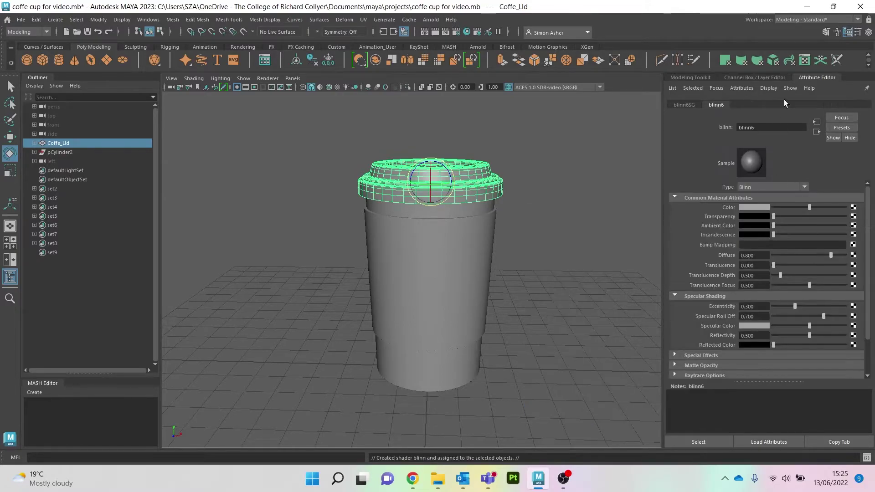
double_click(780, 127)
text(coffe lid)
key(Return)
click(551, 237)
- Examine the finished model from below and above, selecting the cup, sleeve and lid to check each separate part
alt+drag(554, 256, 583, 246)
alt+drag(507, 373, 503, 352)
click(442, 319)
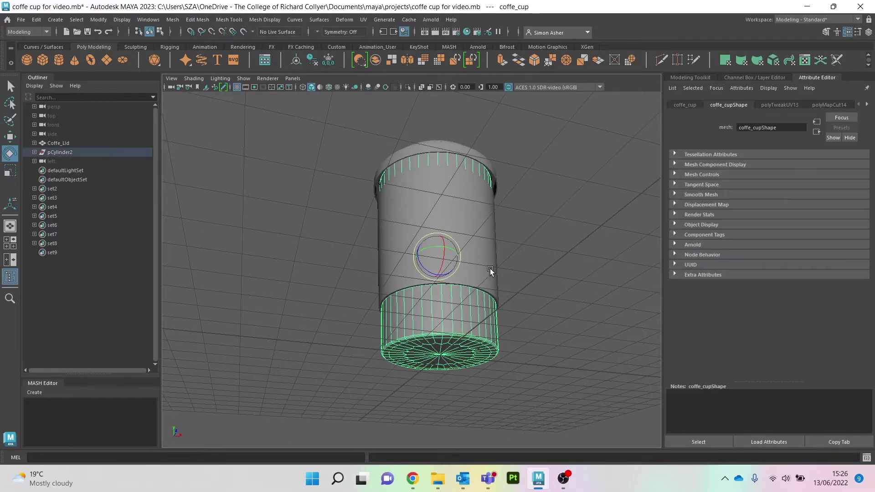
mouse_move(457, 203)
alt+mouse_down()
mouse_move(527, 223)
mouse_move(531, 272)
mouse_move(470, 278)
mouse_move(468, 215)
alt+mouse_up()
scroll(548, 234, up, 5)
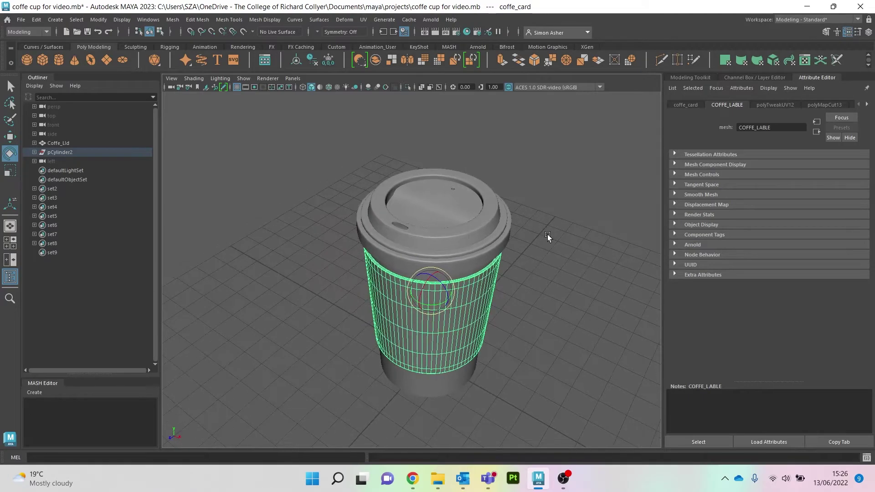
click(482, 201)
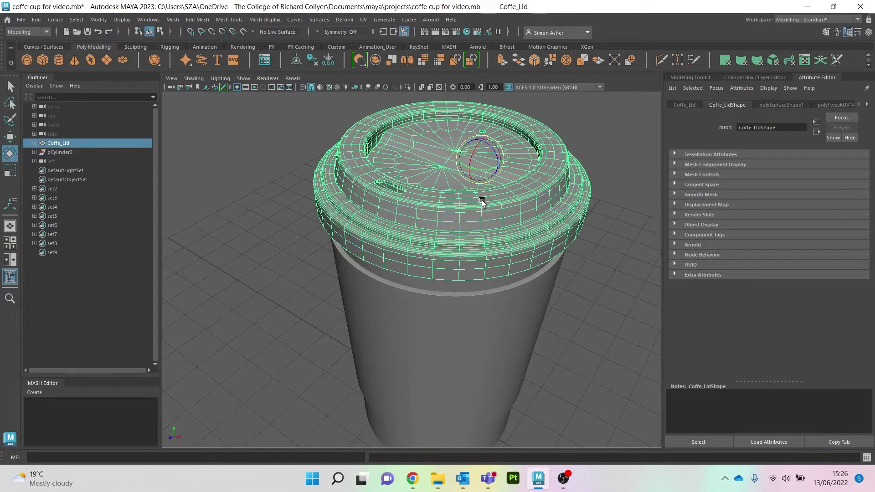
scroll(482, 201, down, 5)
click(538, 234)
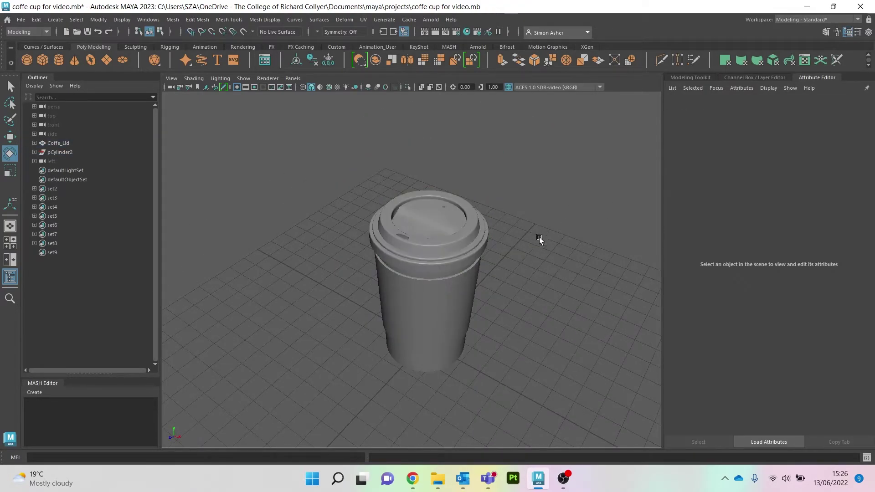
alt+drag(538, 234, 546, 240)
- Save the scene and export everything as FBX to the Desktop, replacing the existing "coffe cup render.fbx"
click(27, 21)
click(43, 59)
click(27, 20)
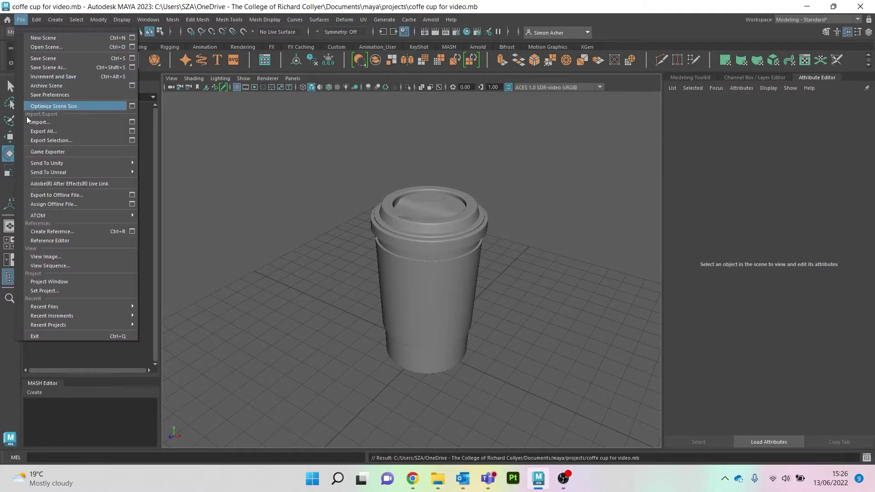
click(47, 133)
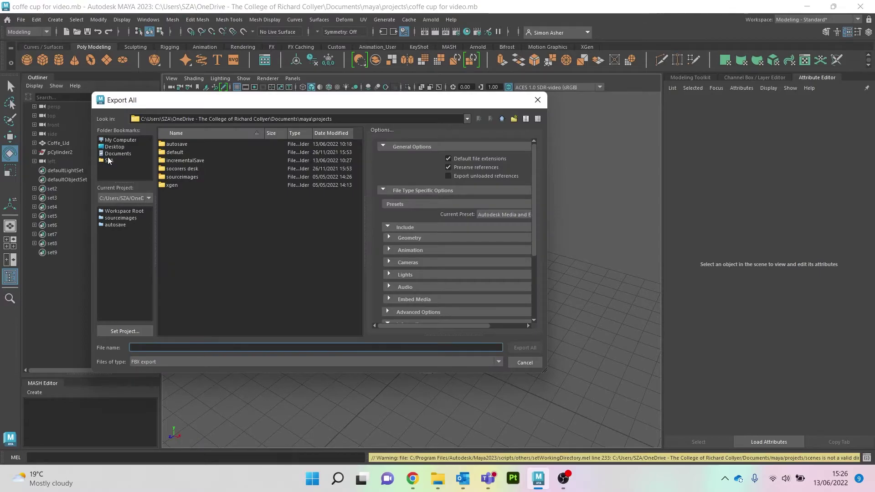
click(113, 146)
click(189, 194)
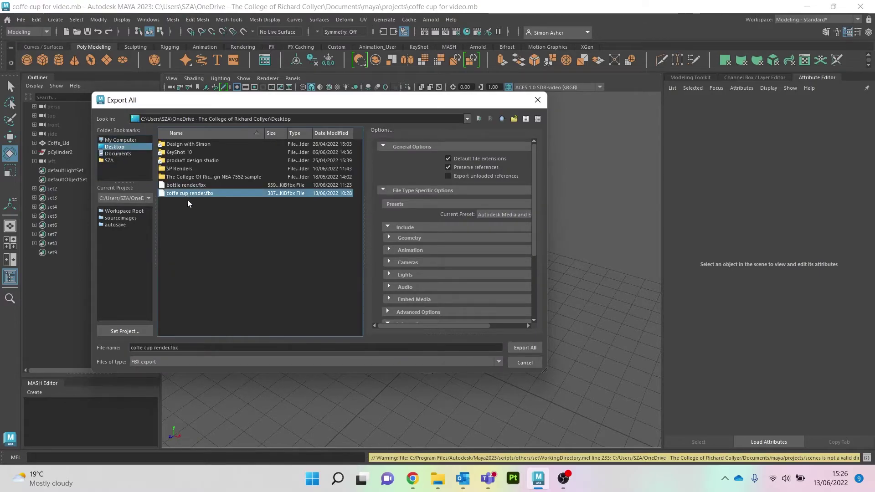
click(530, 348)
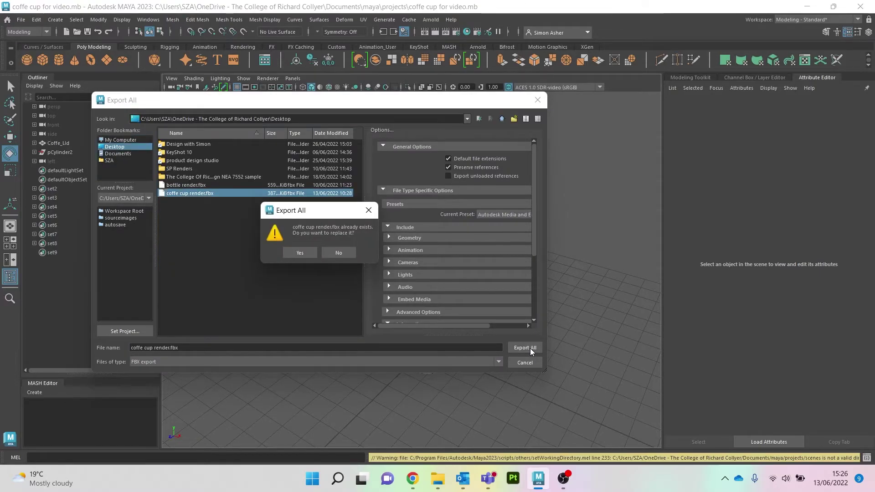
click(300, 253)
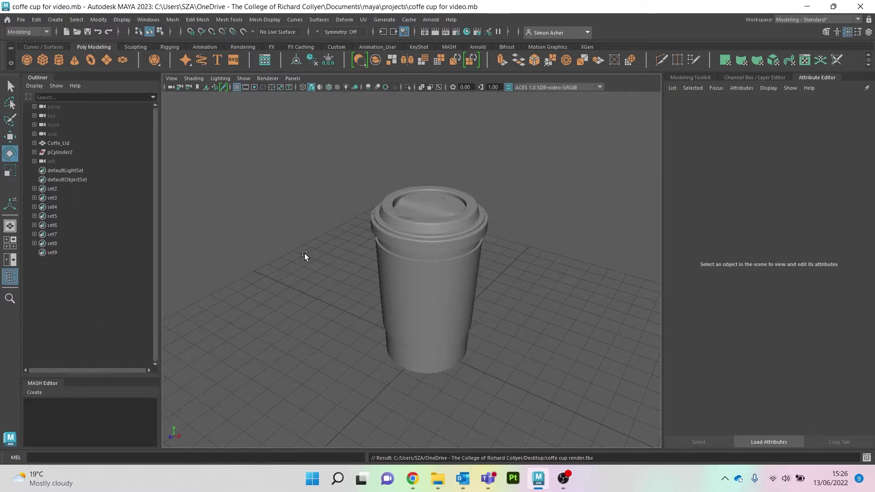